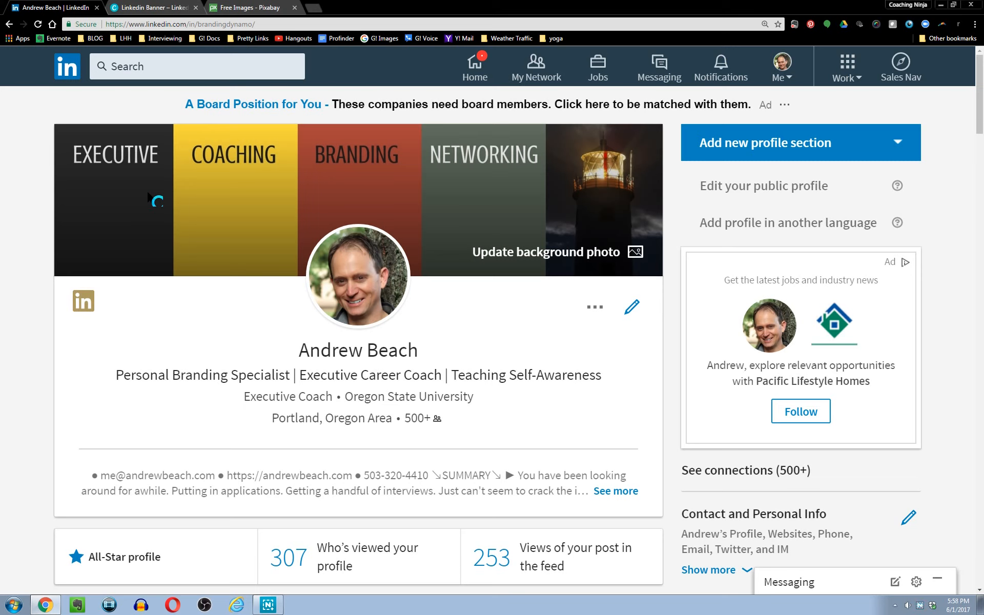
Compare the existing banner design with the profile's background photo and check the recommended upload size.
click(150, 8)
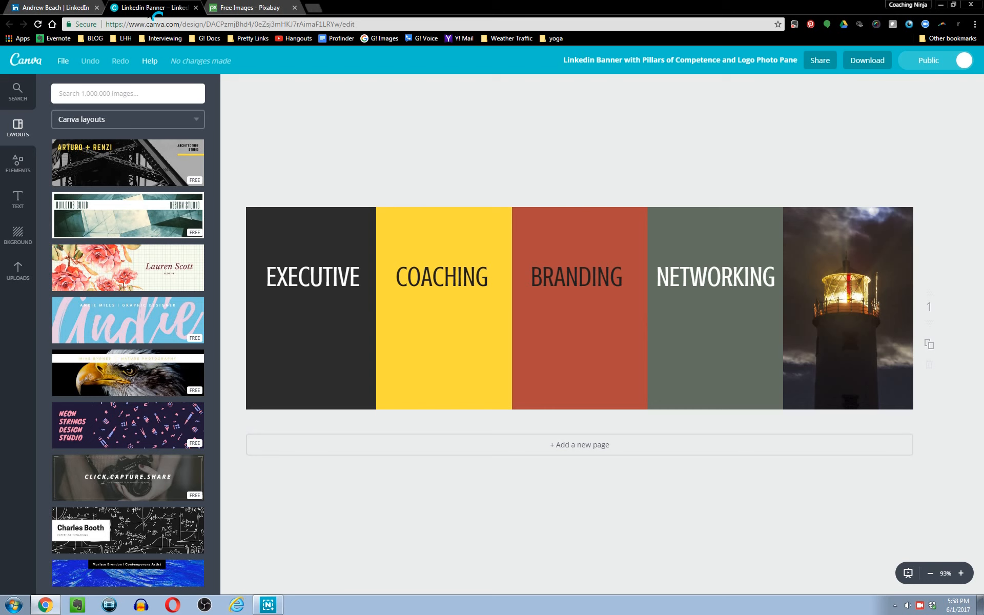
click(46, 8)
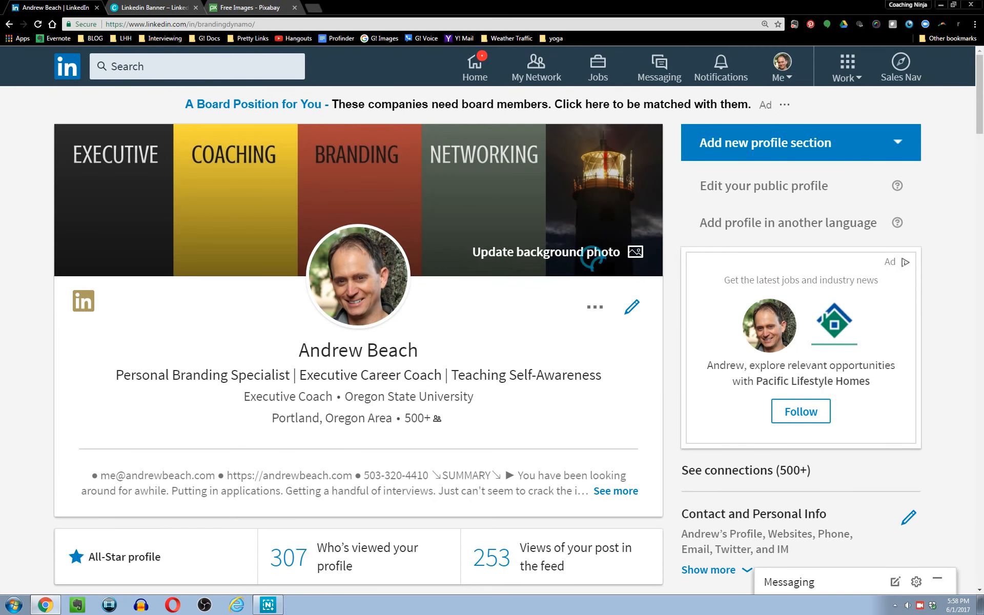
click(597, 262)
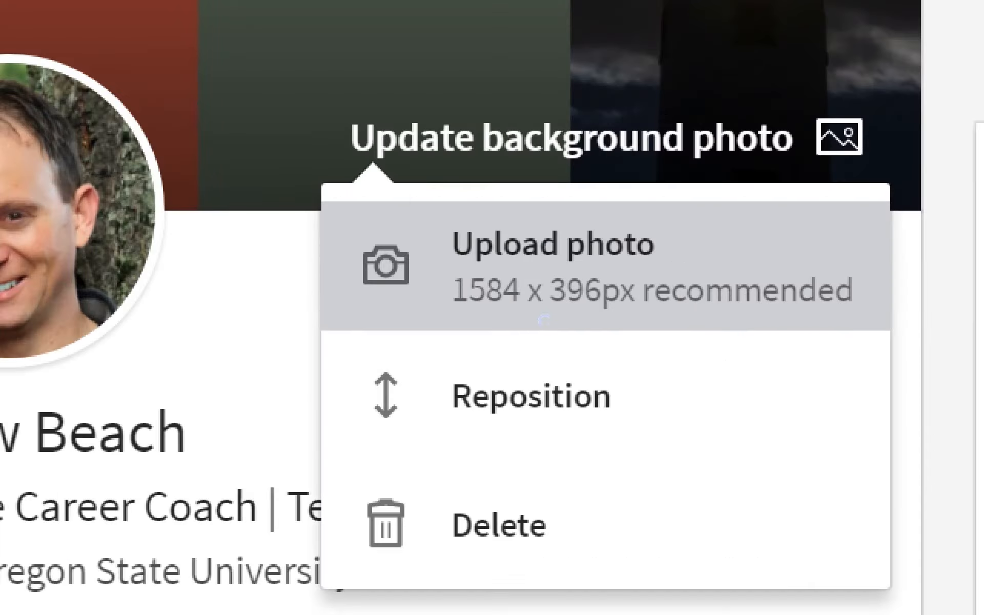
click(538, 315)
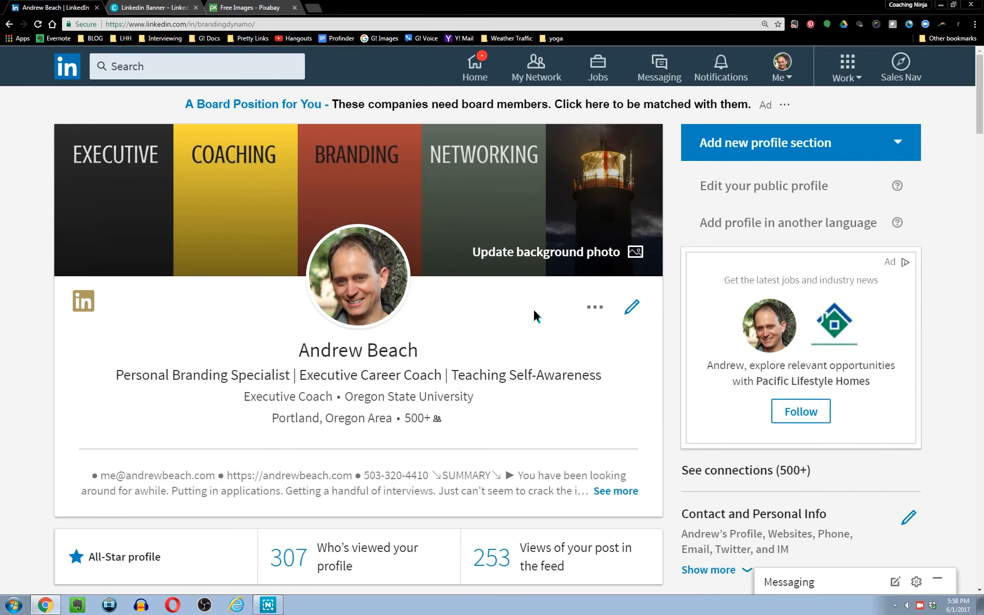
Return to the Canva home page and open the full list of design types.
click(154, 8)
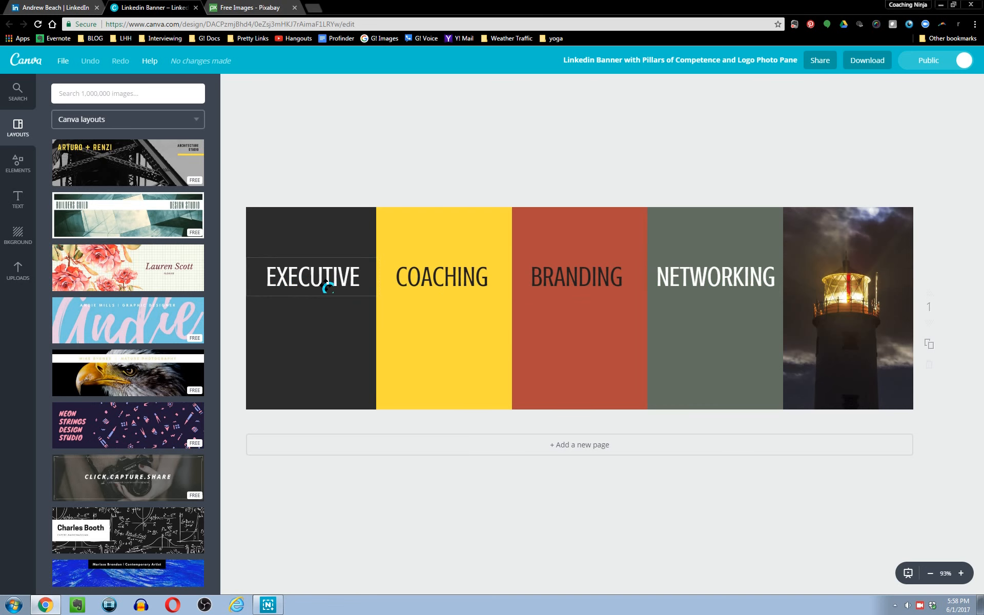
click(52, 9)
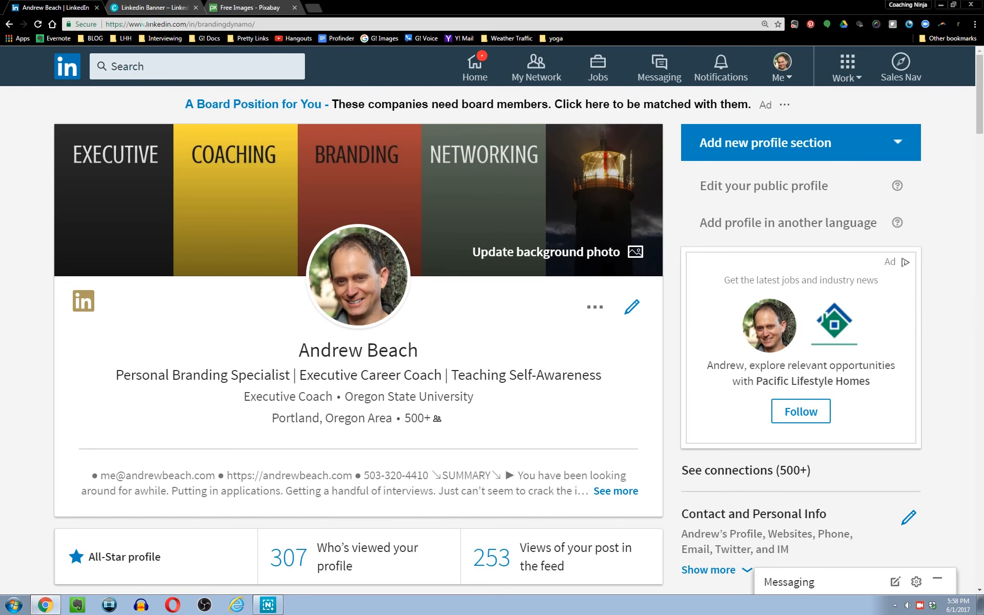
click(150, 7)
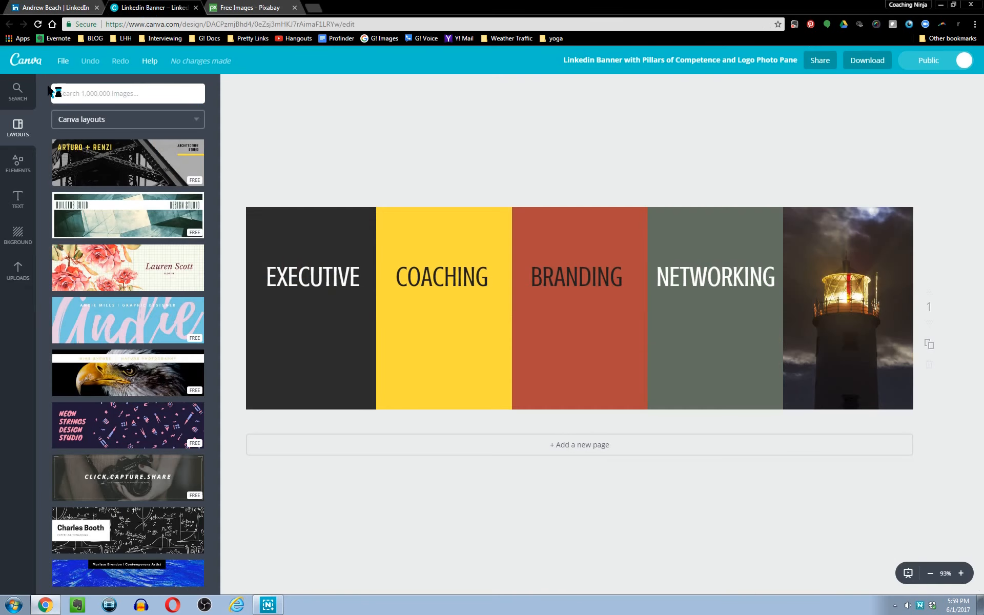
click(27, 61)
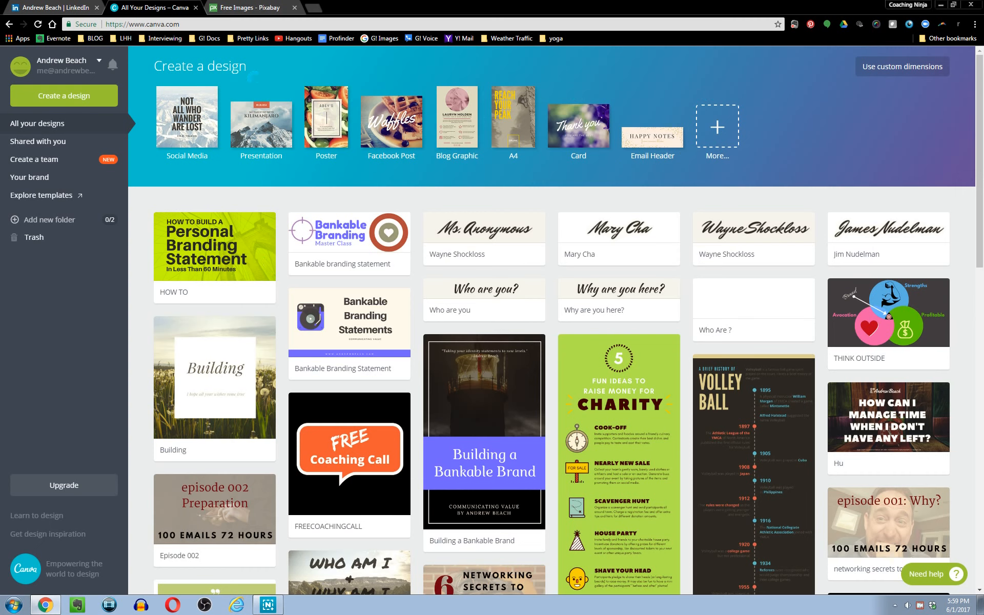
key(ctrl+a)
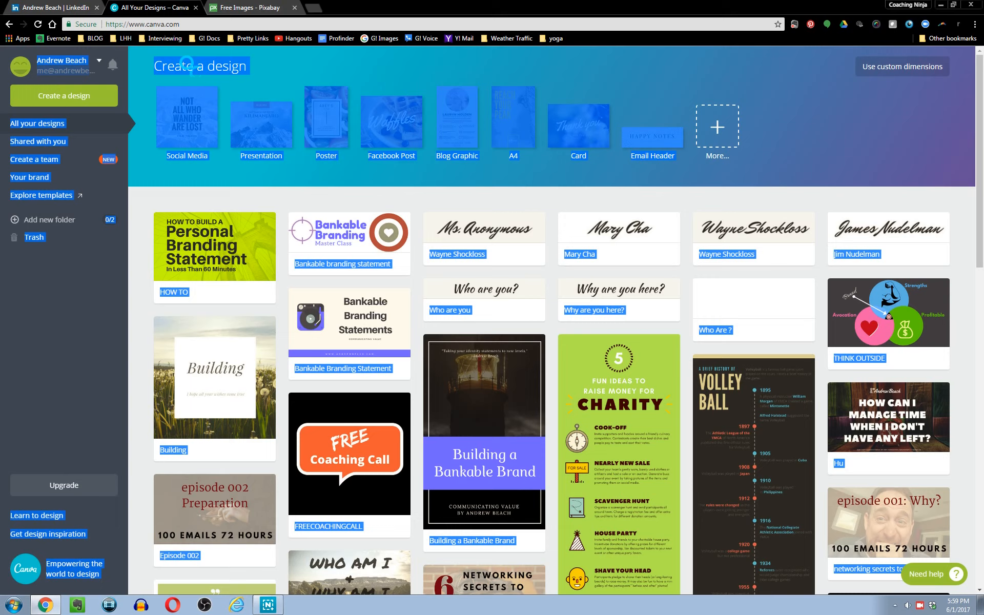
click(191, 67)
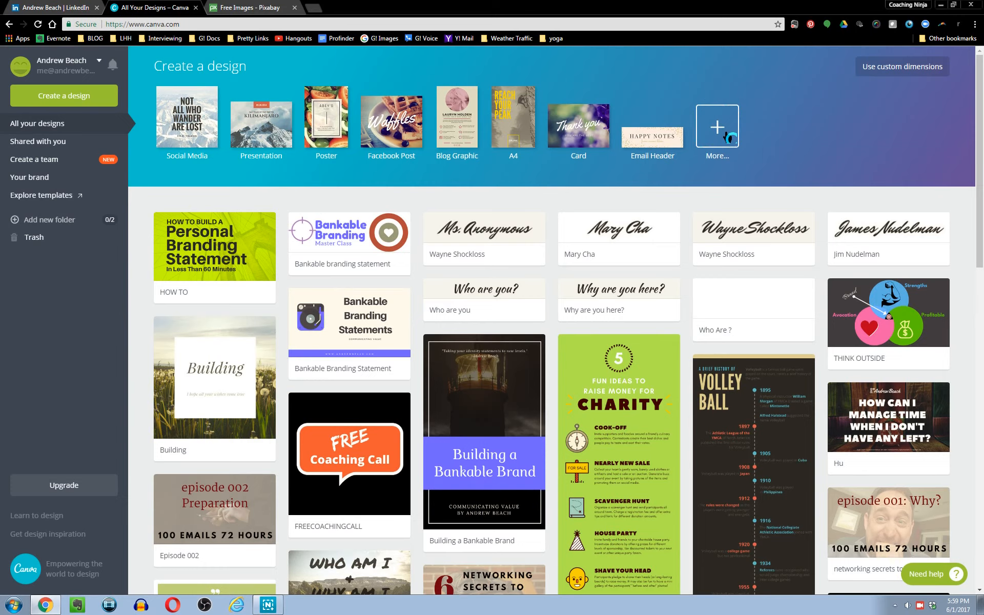
click(725, 141)
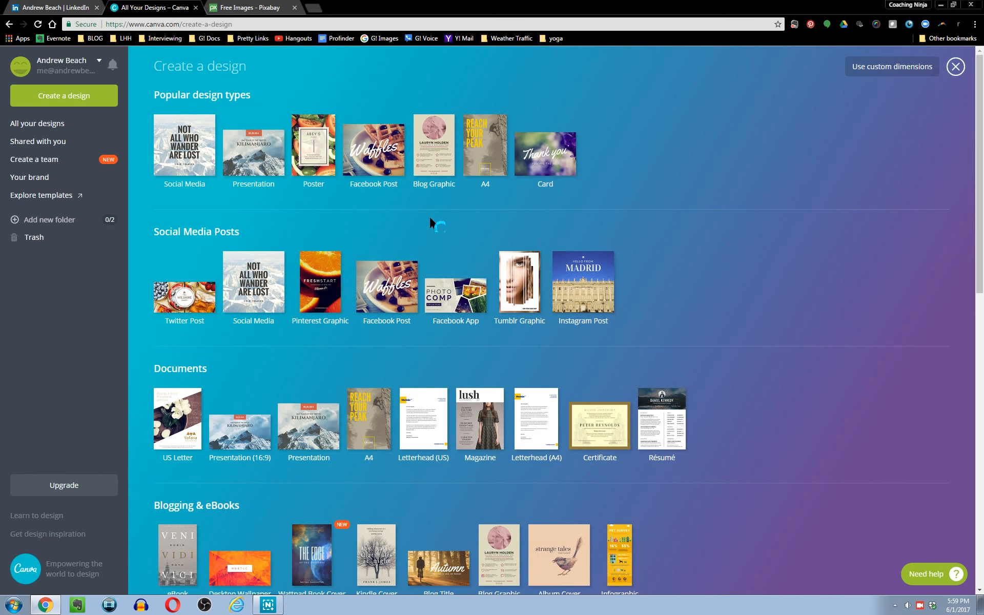
Search the design types page for LinkedIn formats.
key(ctrl+f)
text(linkedin)
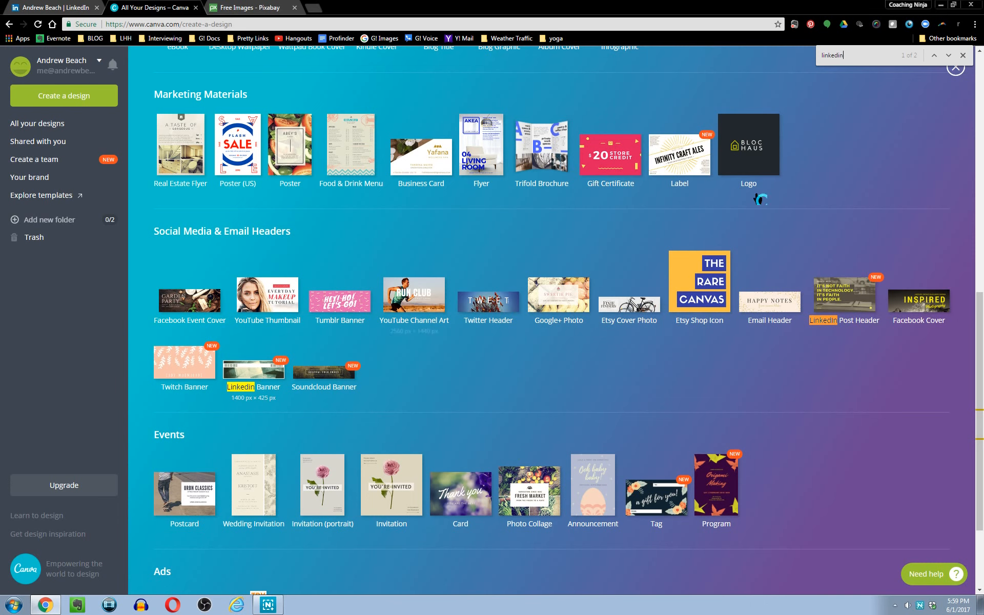
click(963, 55)
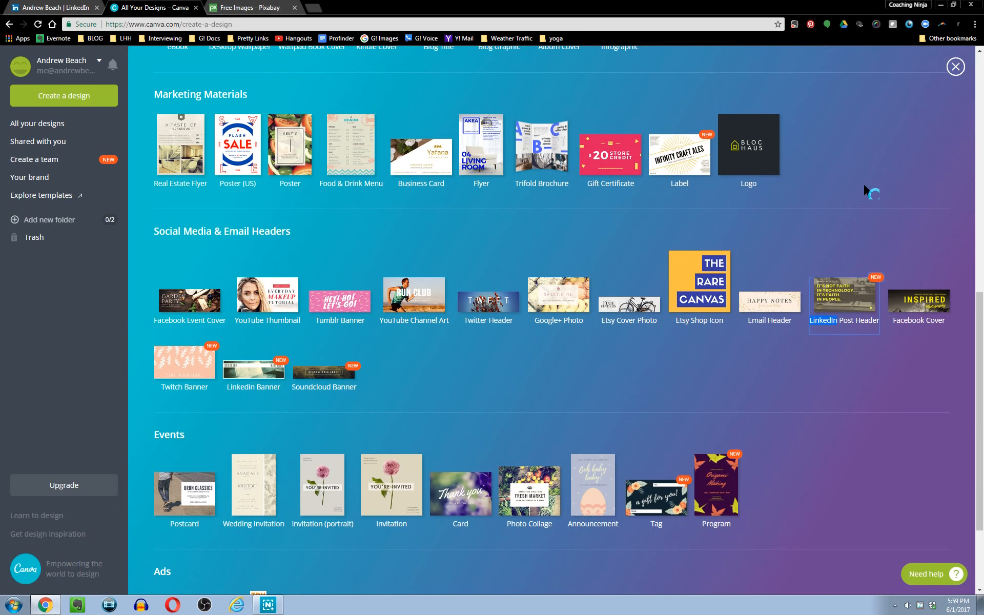
scroll(870, 191, up, 10)
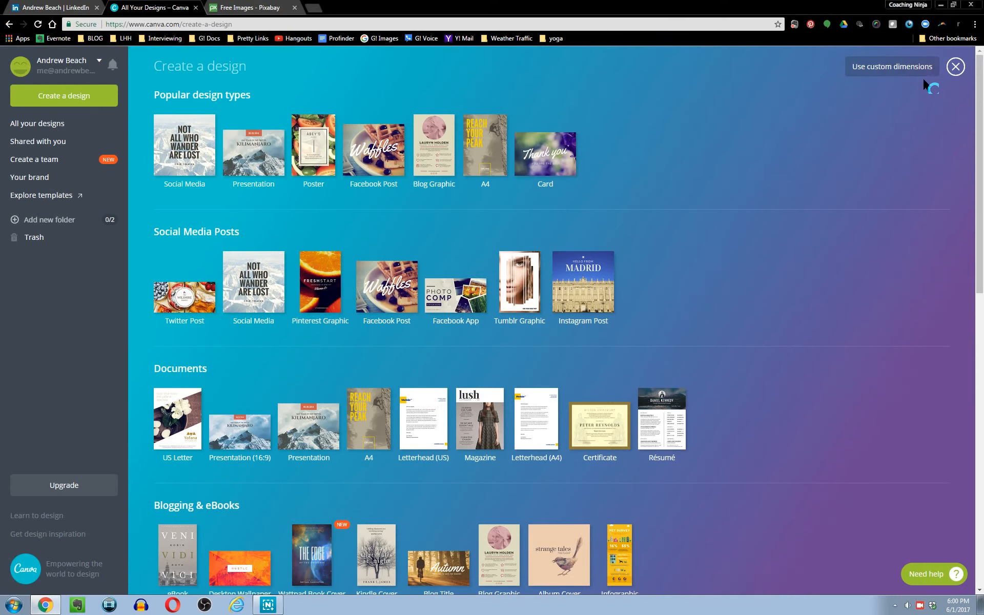
Create a new design with custom dimensions of 1584 × 396 px.
click(814, 64)
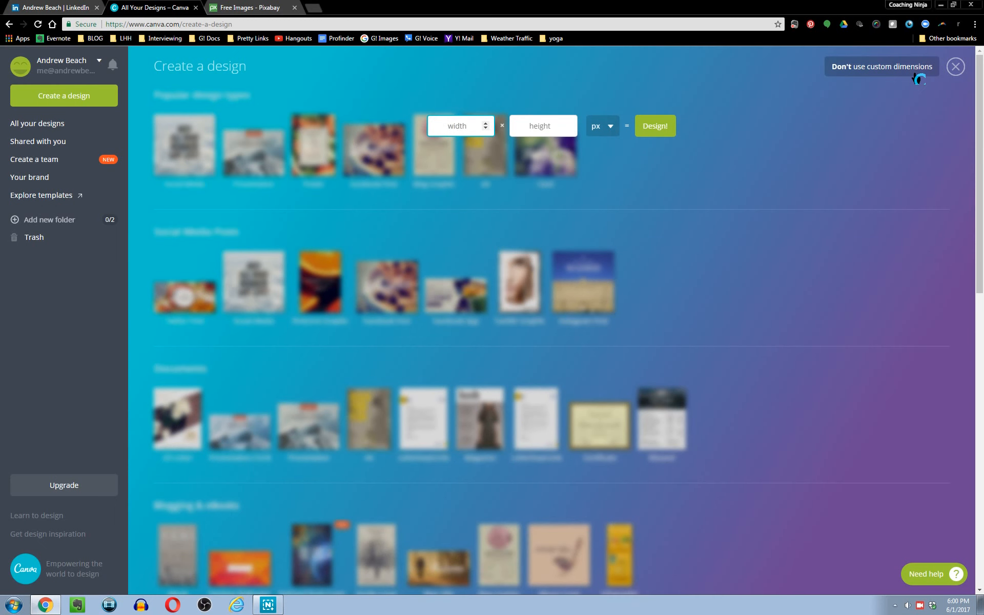
click(72, 8)
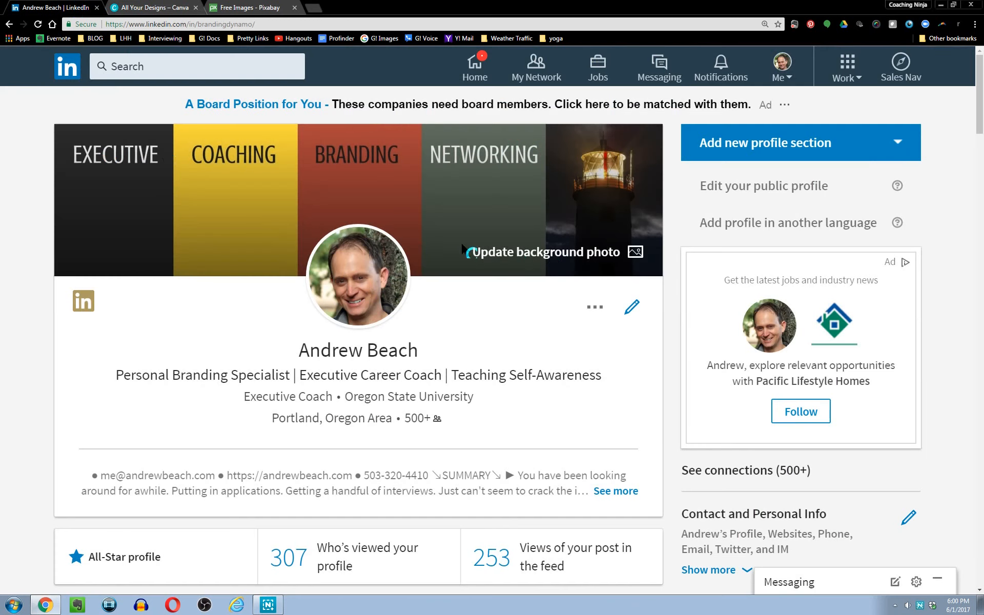
click(558, 259)
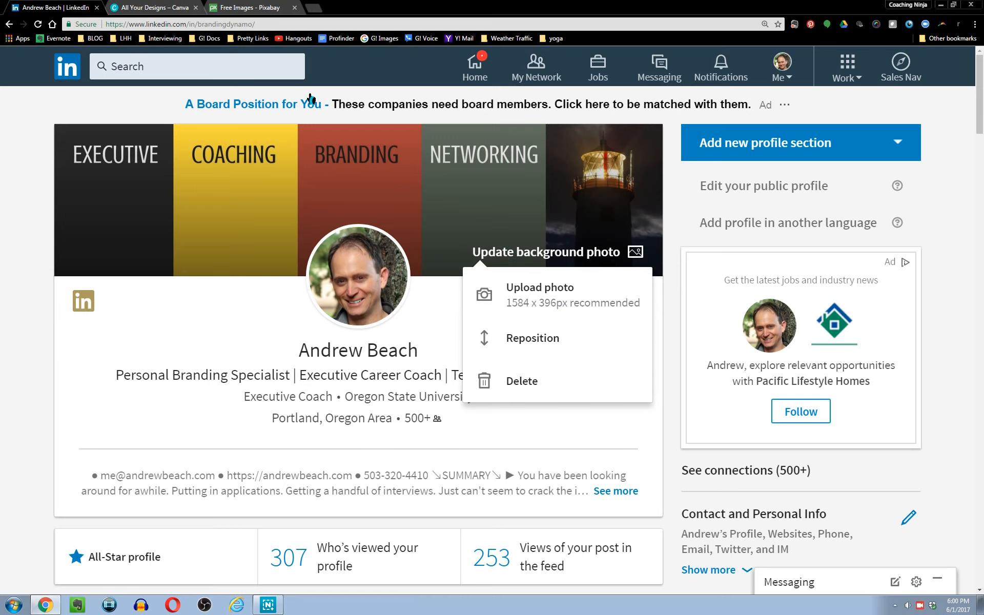
click(136, 7)
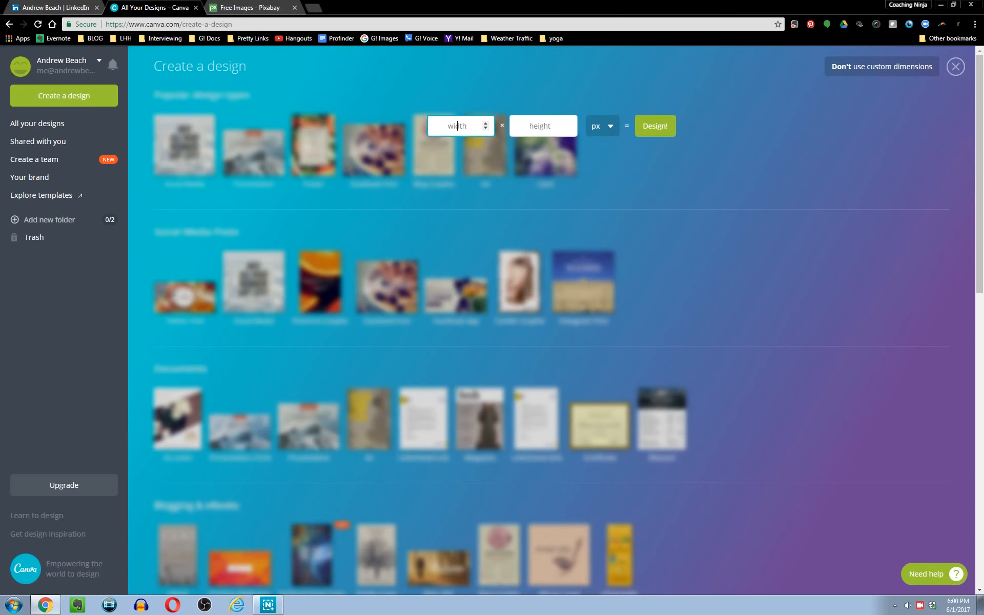
text(1584)
key(Tab)
text(39)
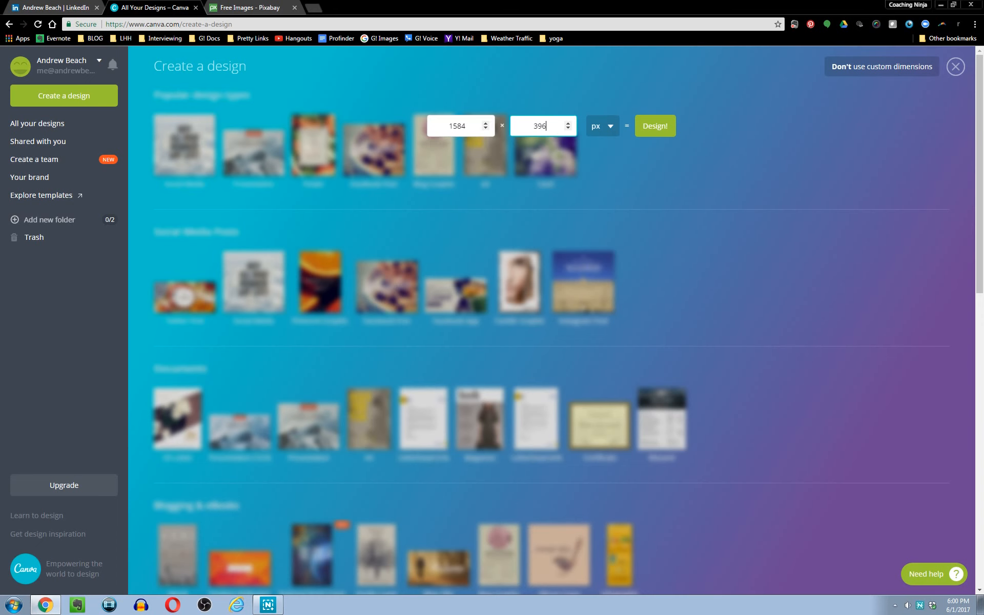
click(660, 128)
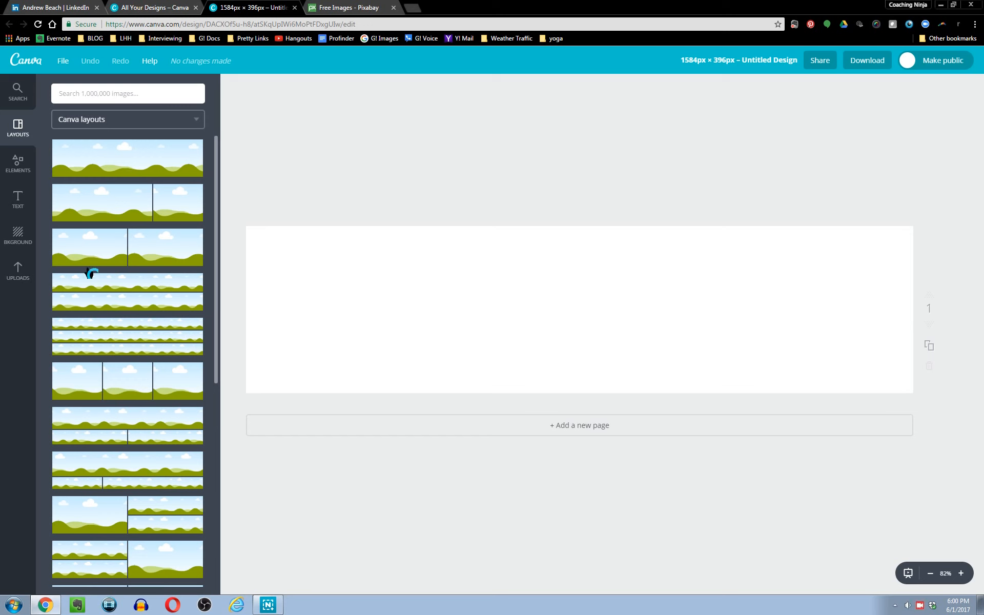
Apply a layout with five equal vertical image panels to the blank design.
scroll(113, 348, down, 10)
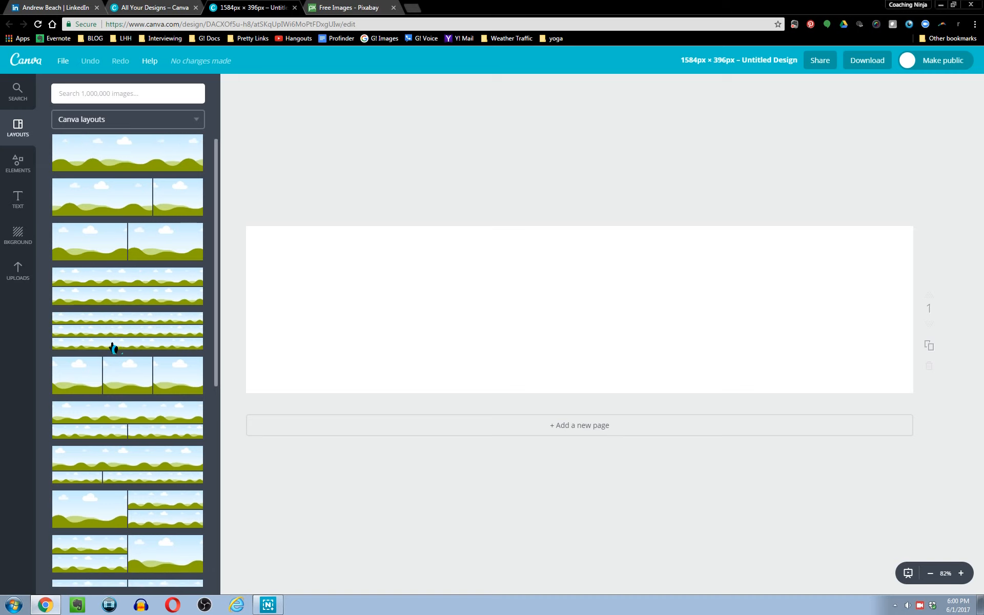
scroll(109, 344, down, 4)
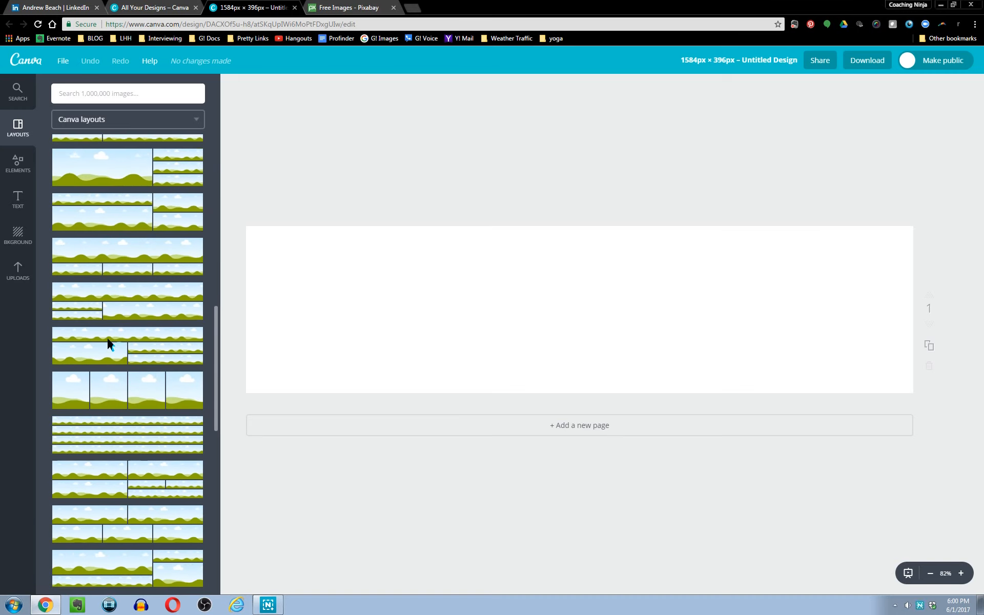
scroll(137, 335, down, 6)
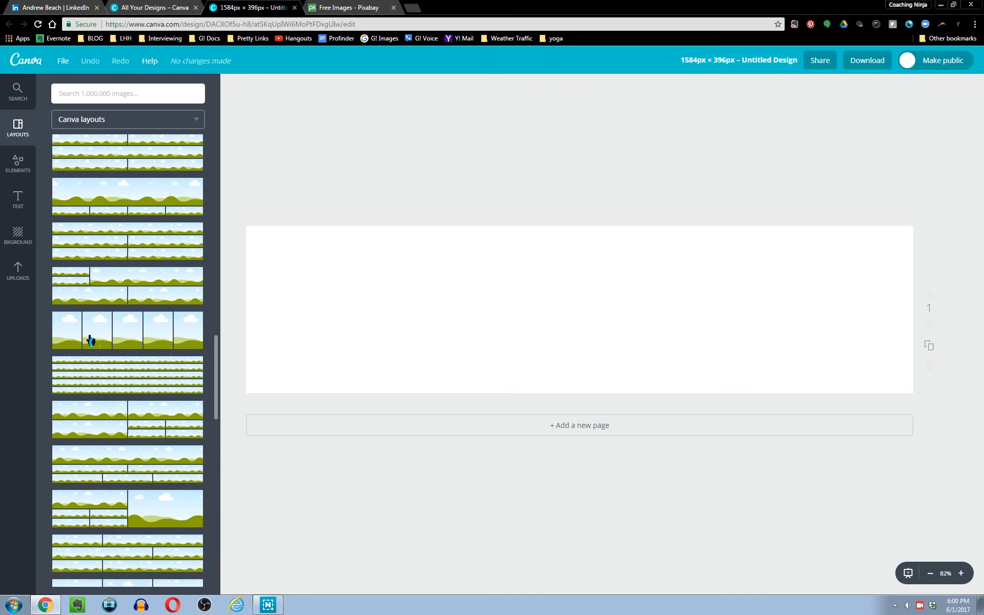
click(124, 341)
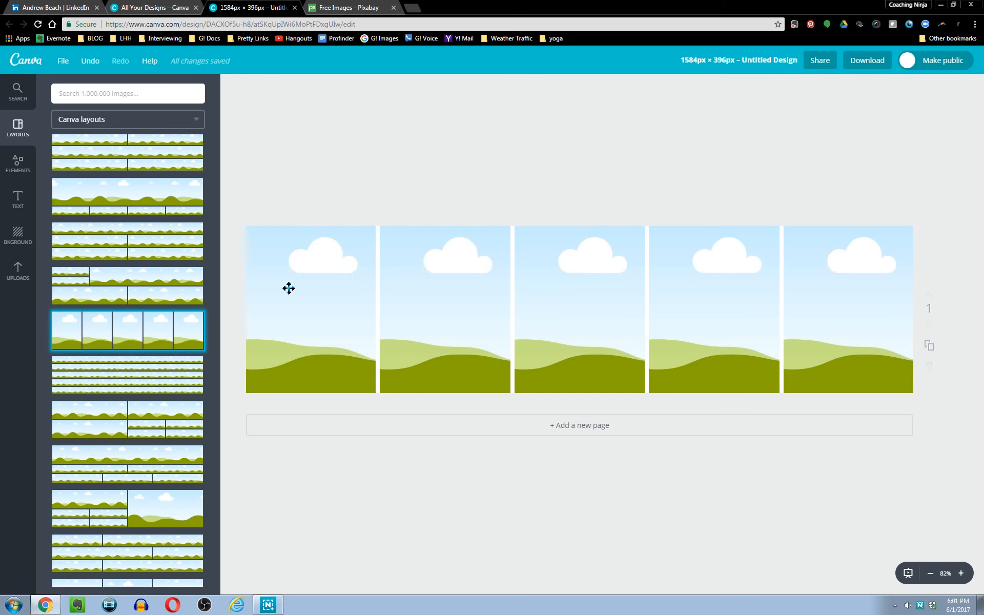
Fill the first panel with orange and the second panel with green from the default palette.
click(306, 279)
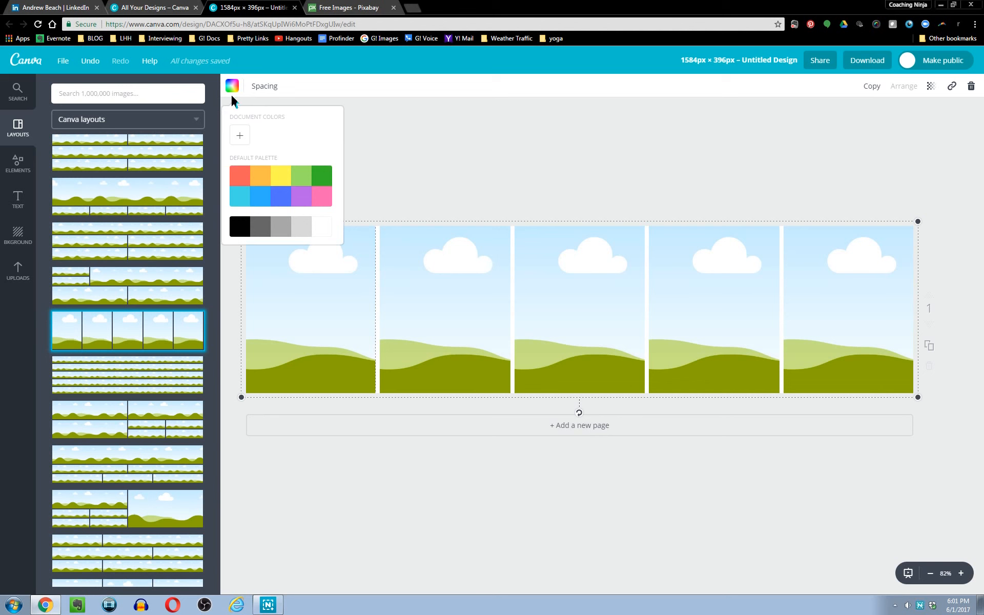
click(263, 179)
click(417, 255)
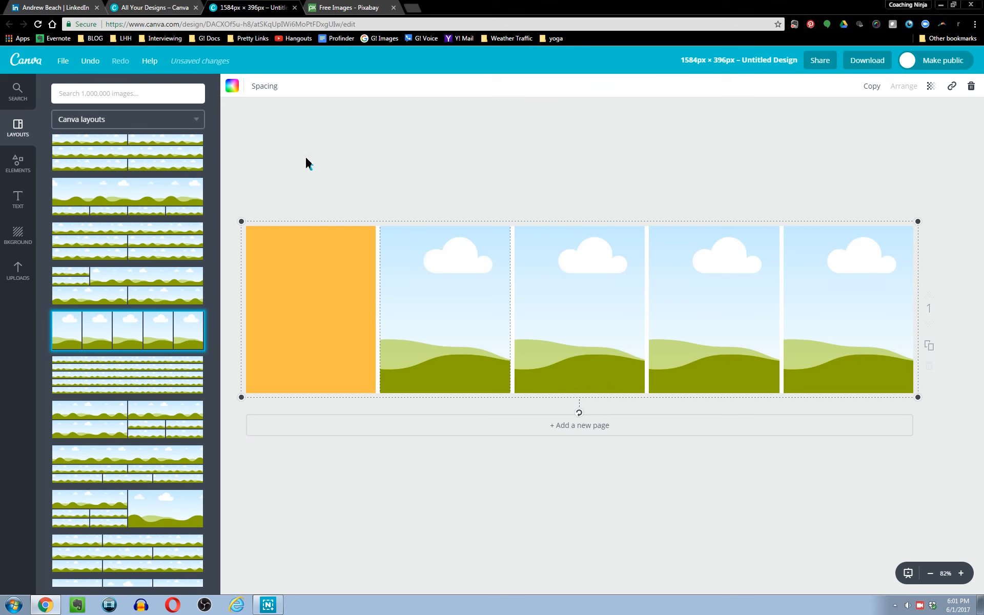
click(232, 86)
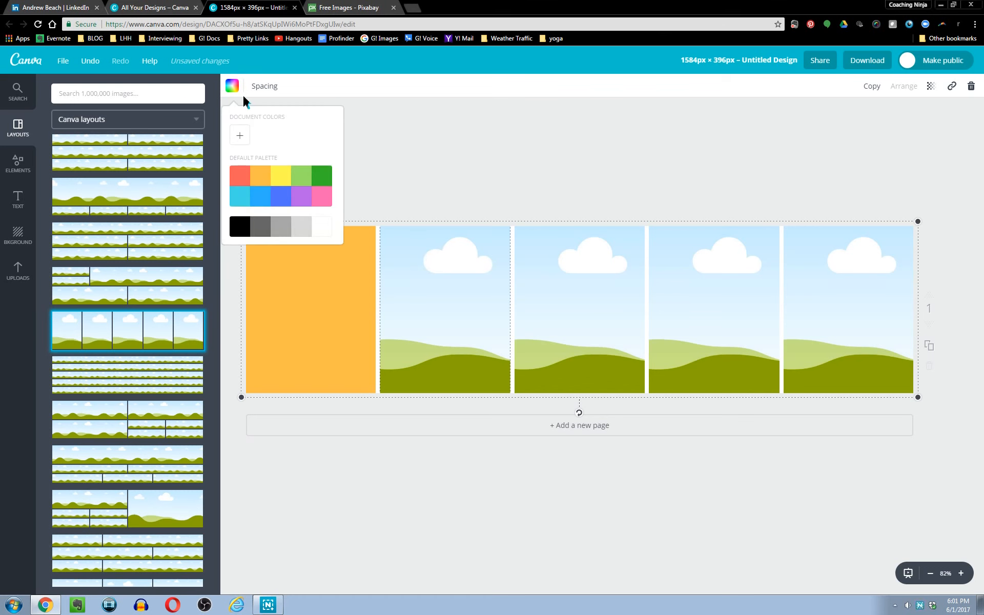
click(306, 183)
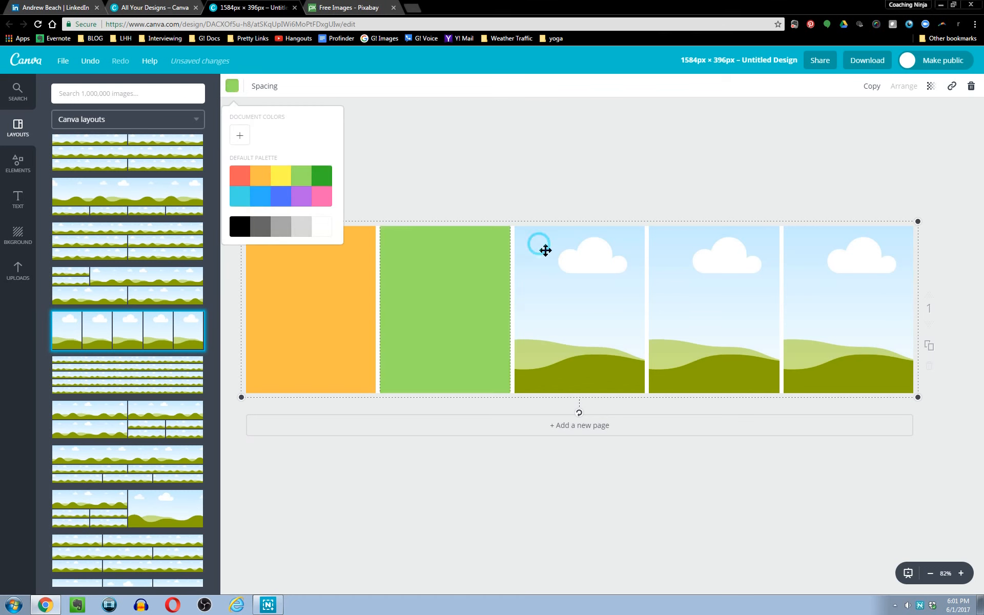
Fill the third panel with purple and the fourth panel with blue from the default palette.
click(540, 248)
click(234, 88)
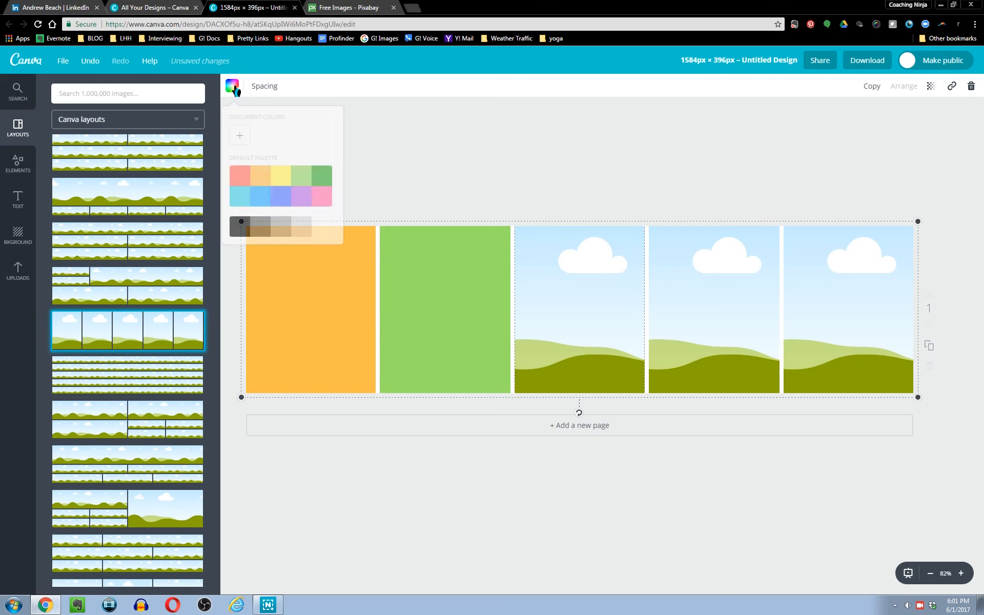
click(304, 205)
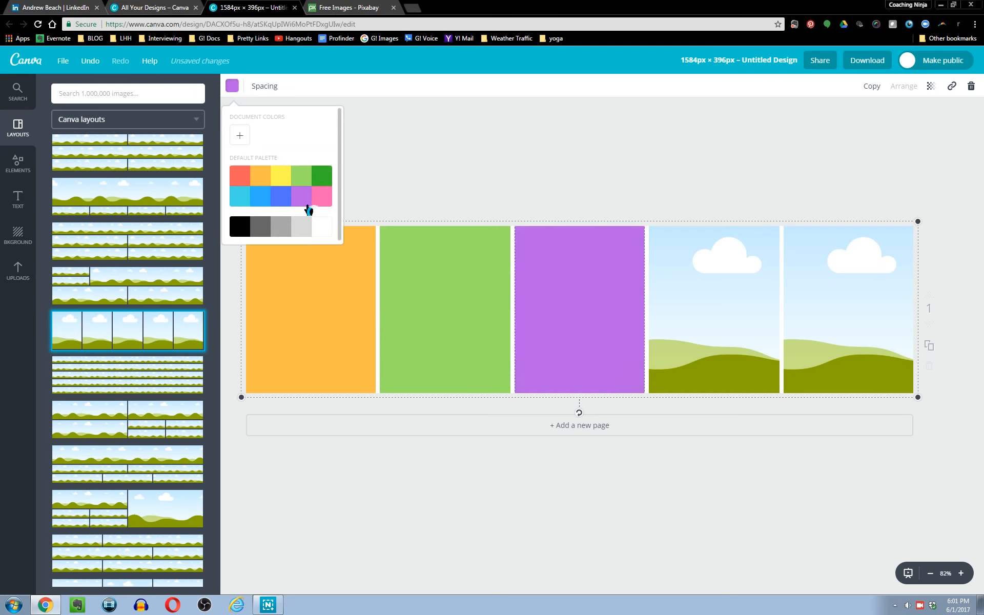
click(703, 281)
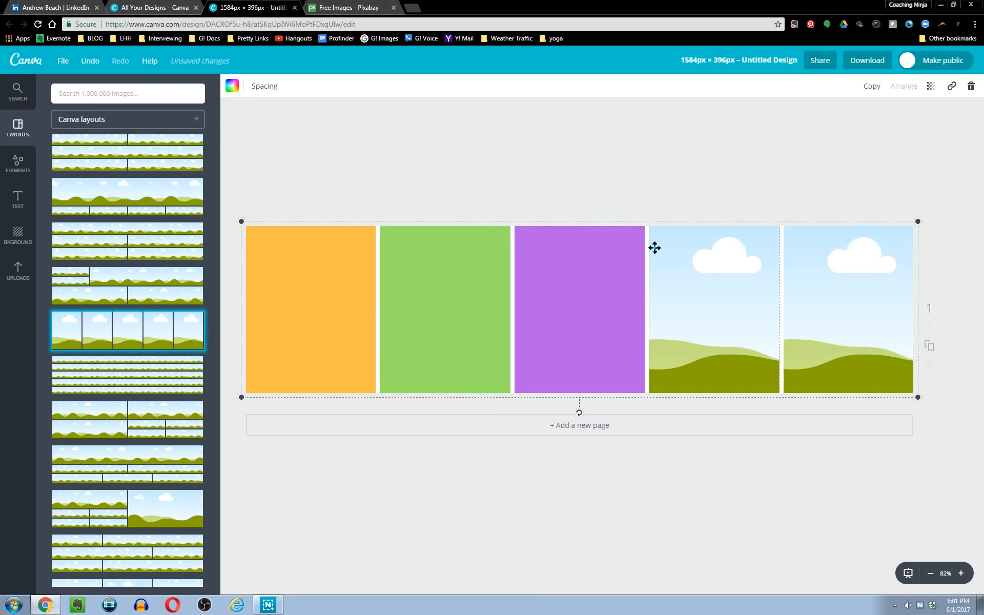
click(233, 88)
click(267, 203)
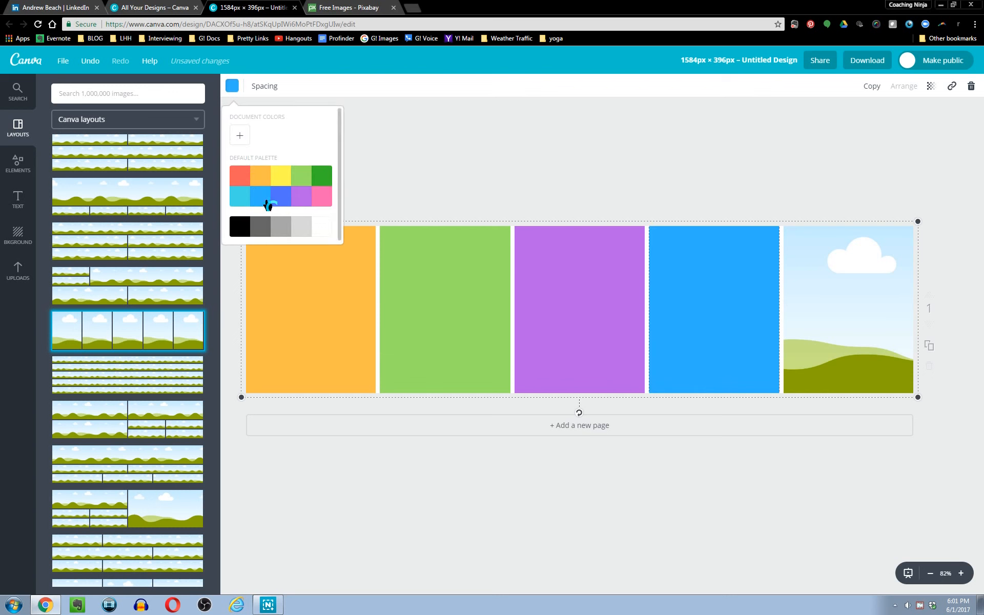
click(873, 260)
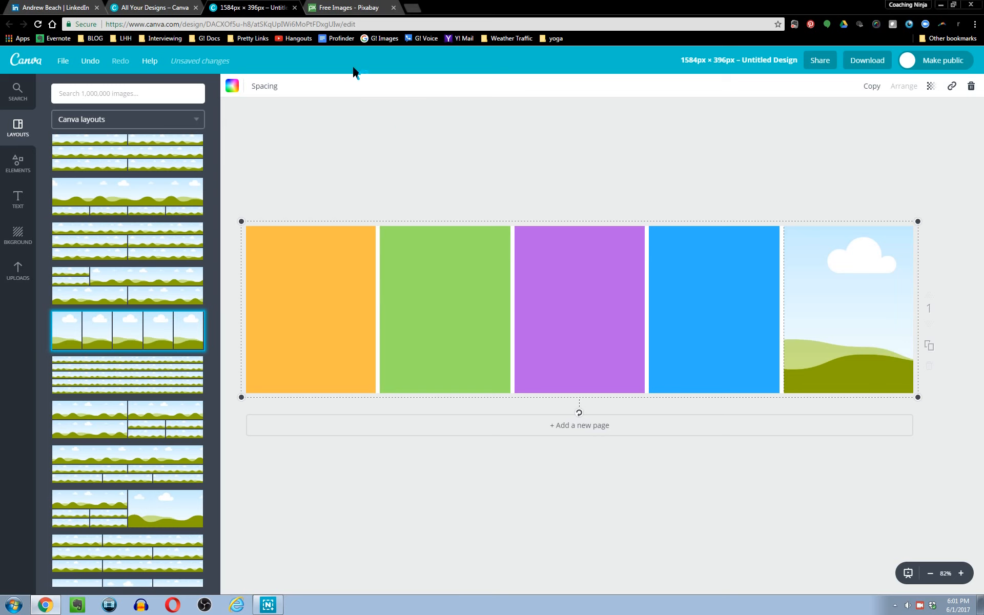
Switch to Pixabay and search for bullseye images.
click(359, 8)
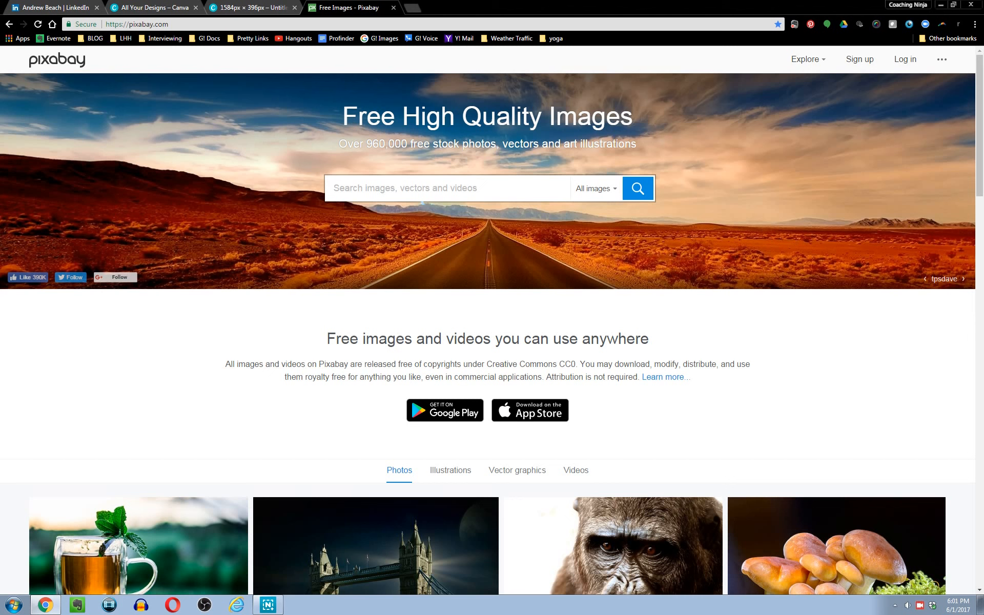
text(bullseye)
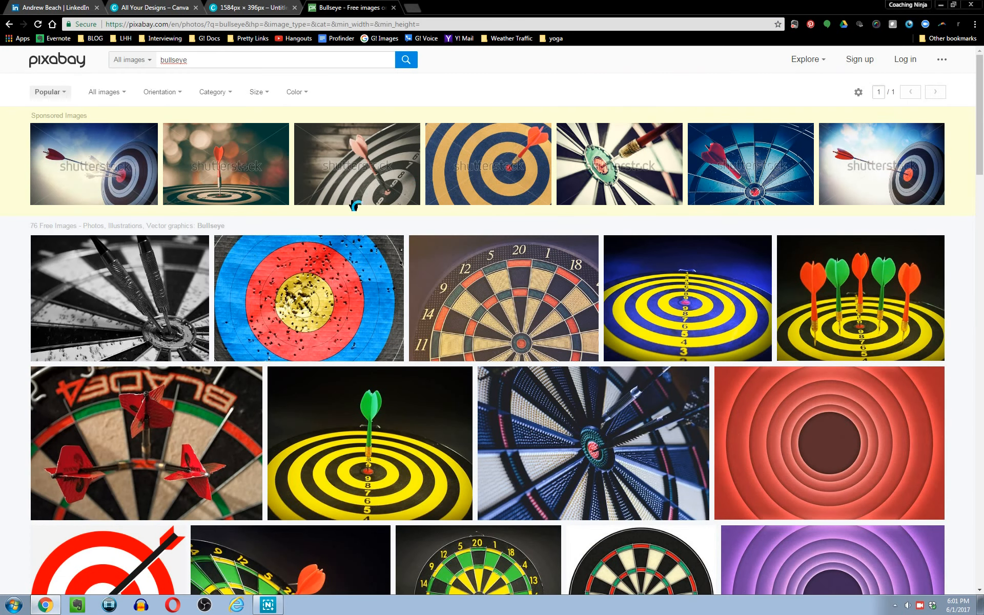
Open the black-and-white darts image and download it at 640×452.
click(128, 302)
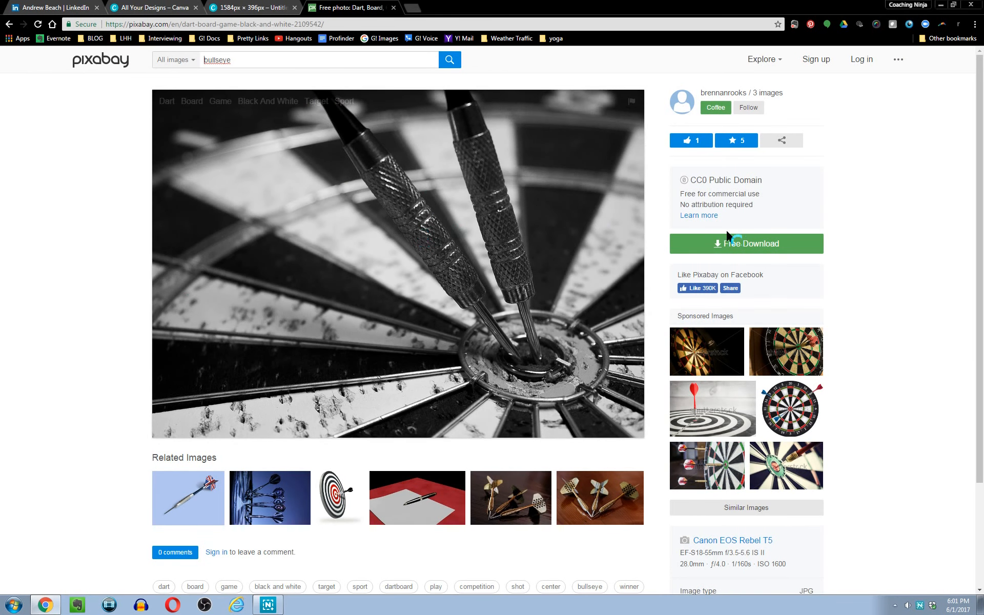
click(726, 247)
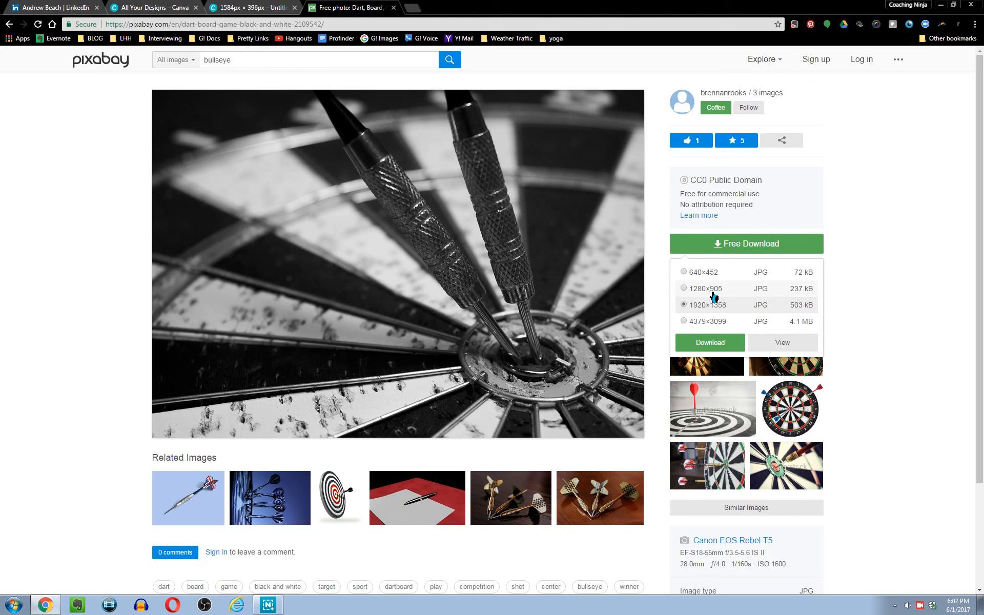
click(708, 272)
click(710, 341)
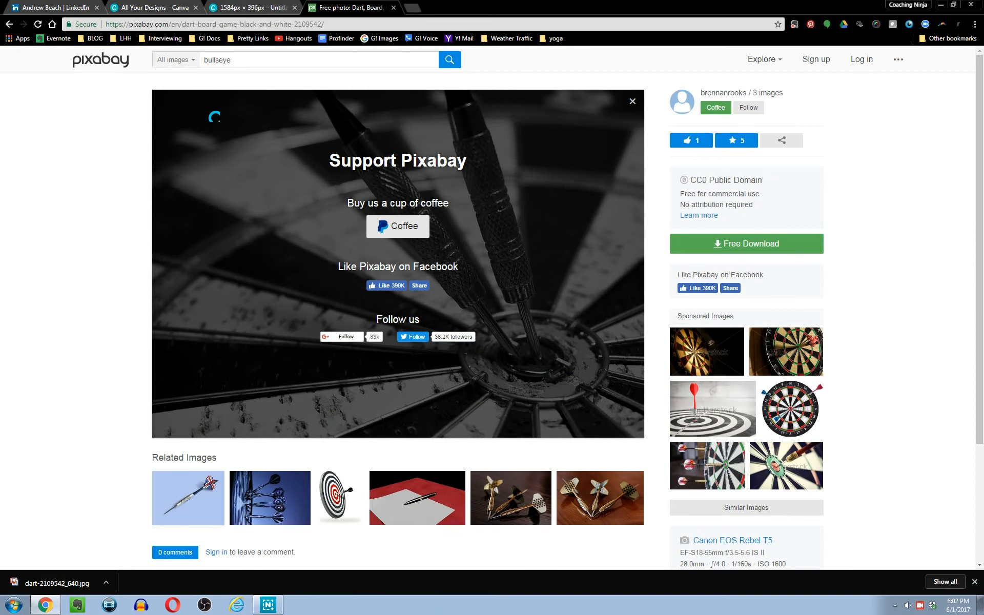
Upload the downloaded dart-2109542_640.jpg file from the Downloads folder into Canva.
click(250, 8)
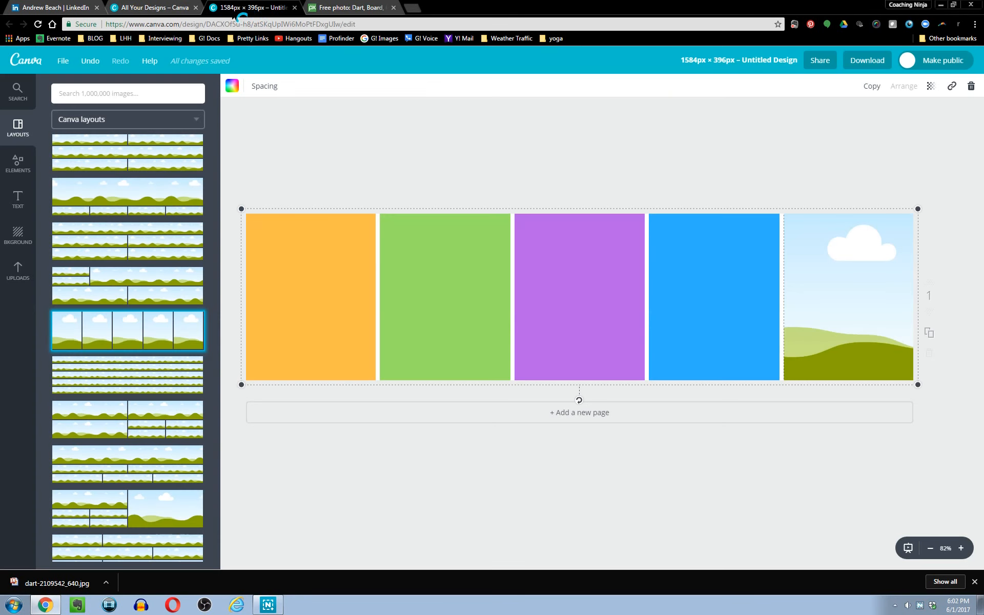
click(18, 277)
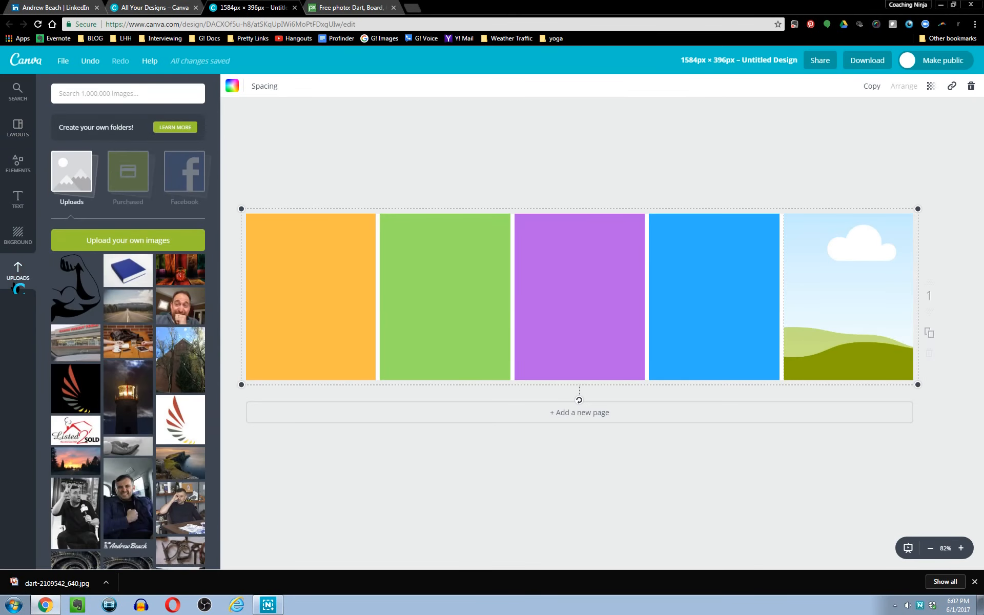
click(124, 240)
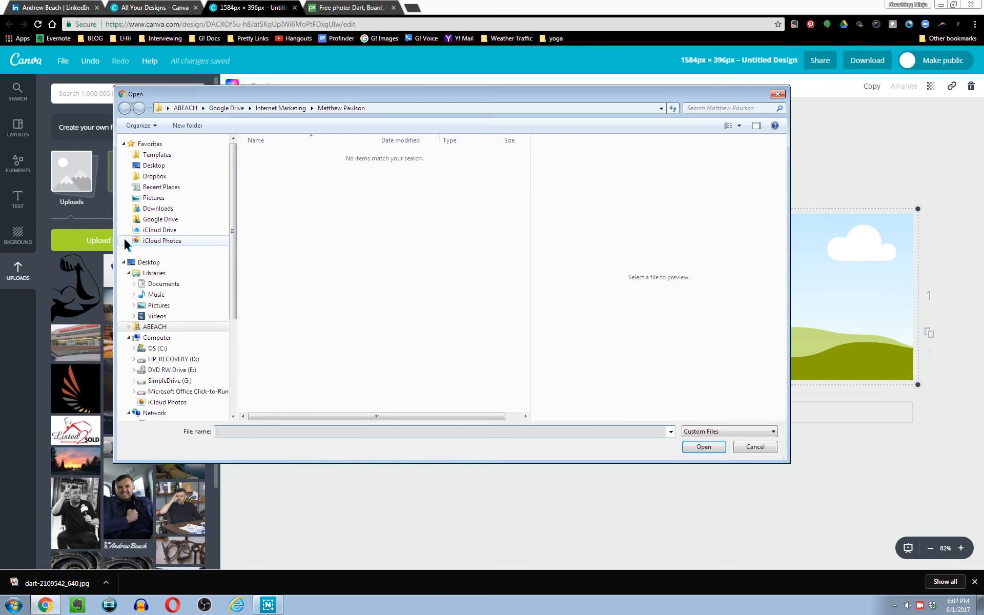
click(162, 210)
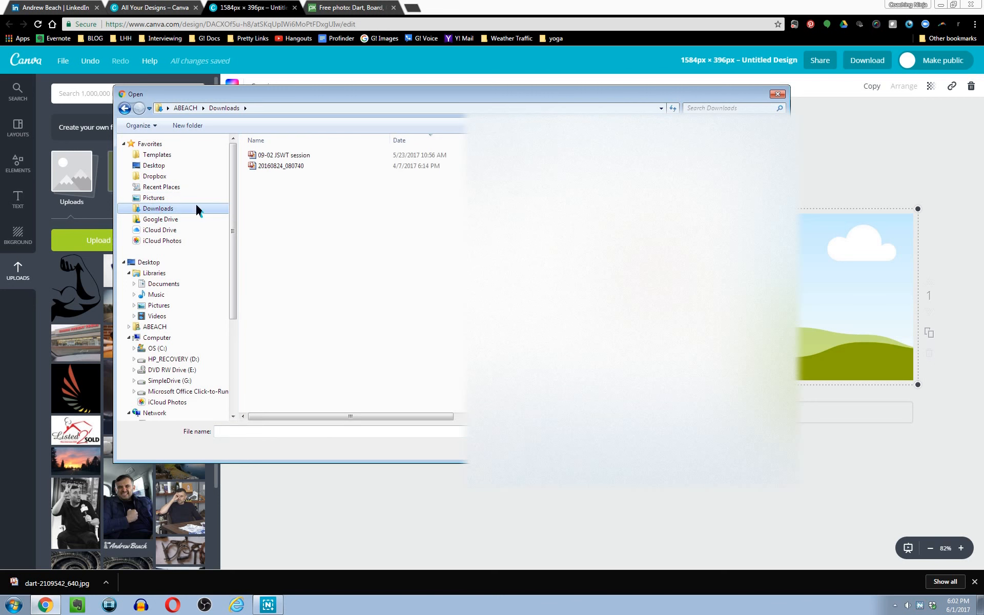
click(300, 167)
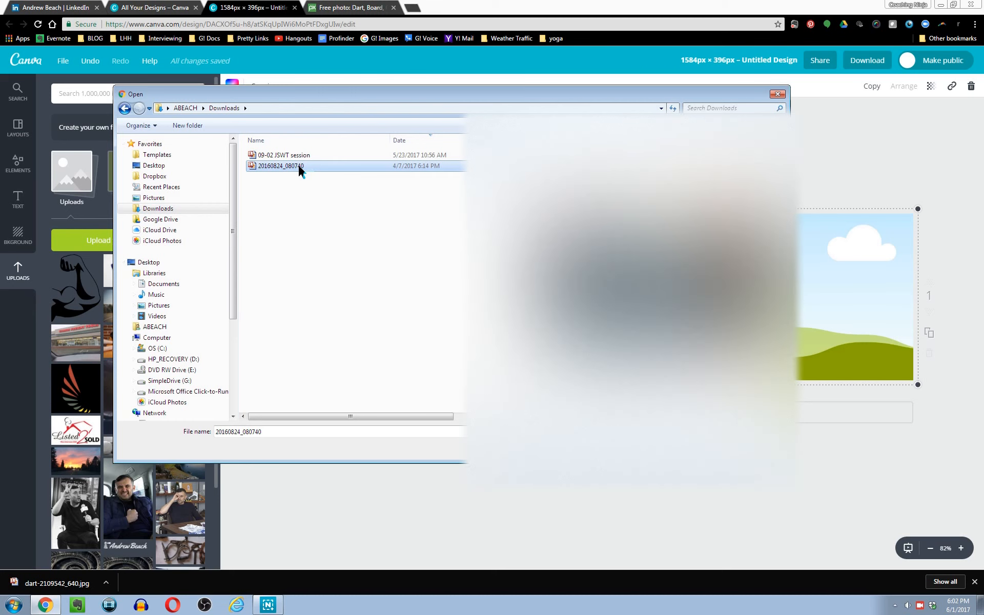
click(297, 157)
click(199, 208)
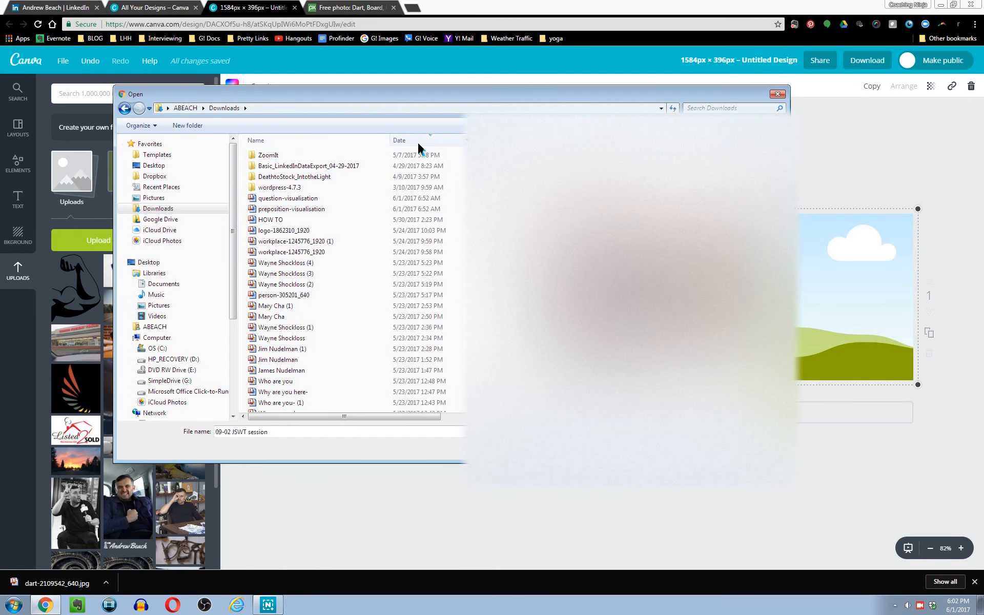
click(267, 201)
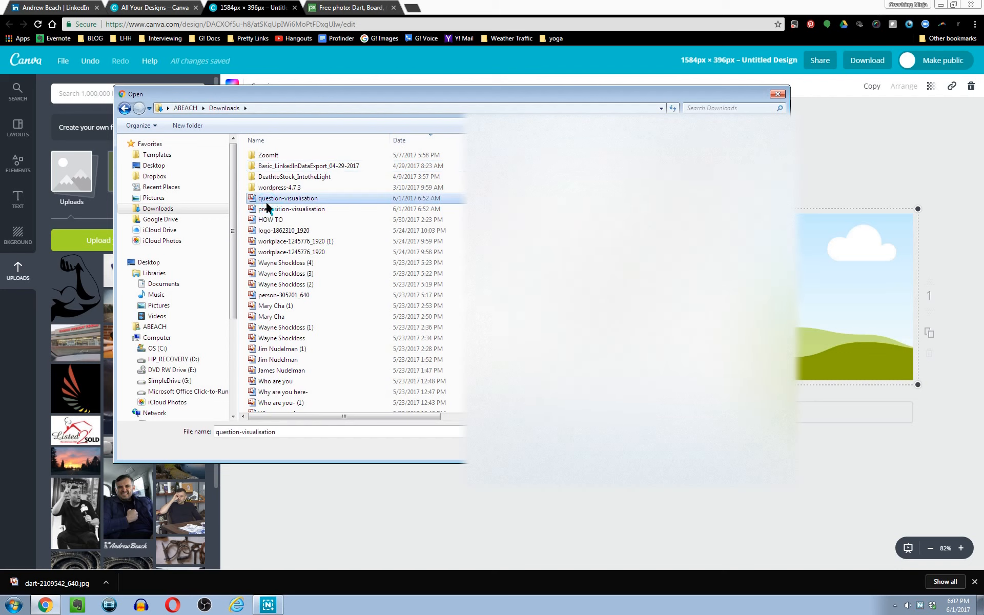
click(438, 141)
click(438, 141)
click(304, 432)
text(dart)
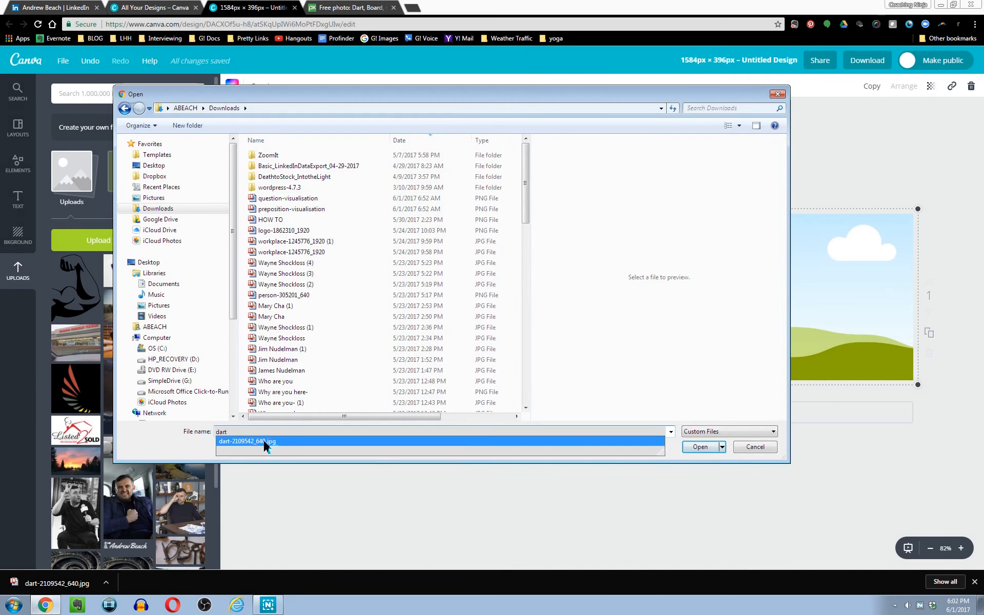
click(265, 442)
click(700, 446)
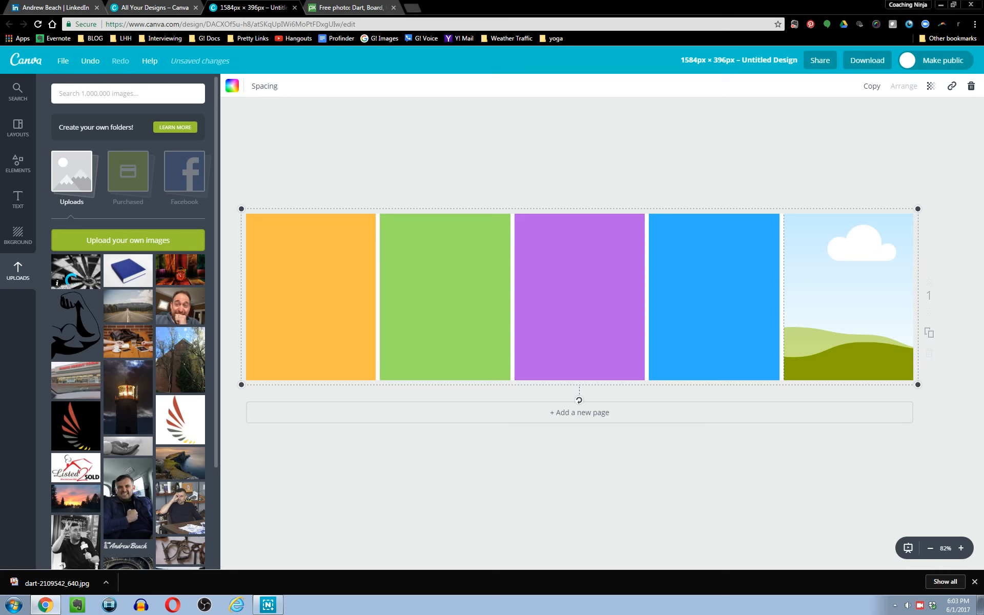
Place the dart image in the fifth panel and shift it within the frame so the darts sit centred.
drag(76, 279, 872, 308)
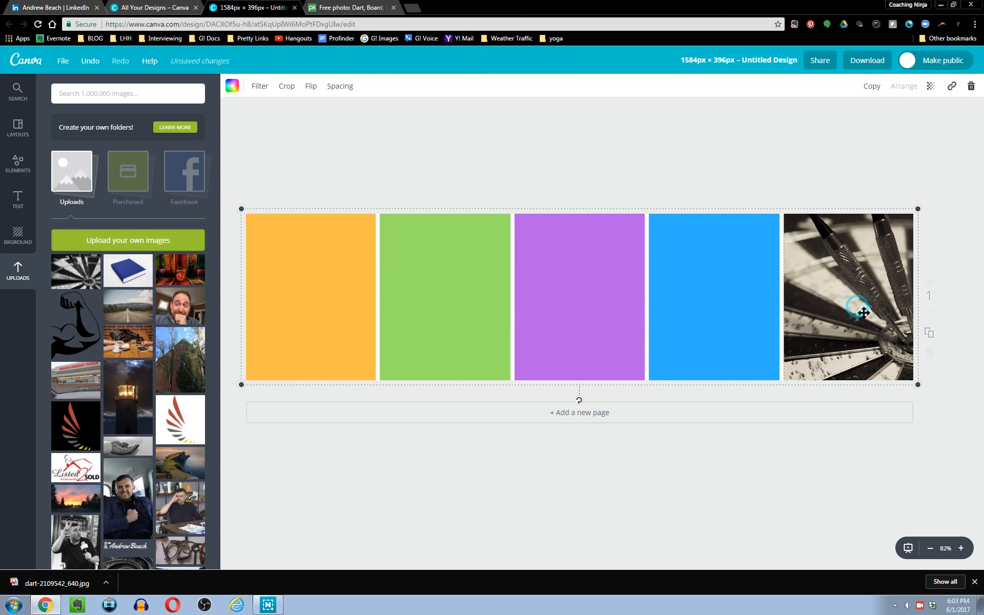
double_click(864, 313)
drag(863, 313, 835, 313)
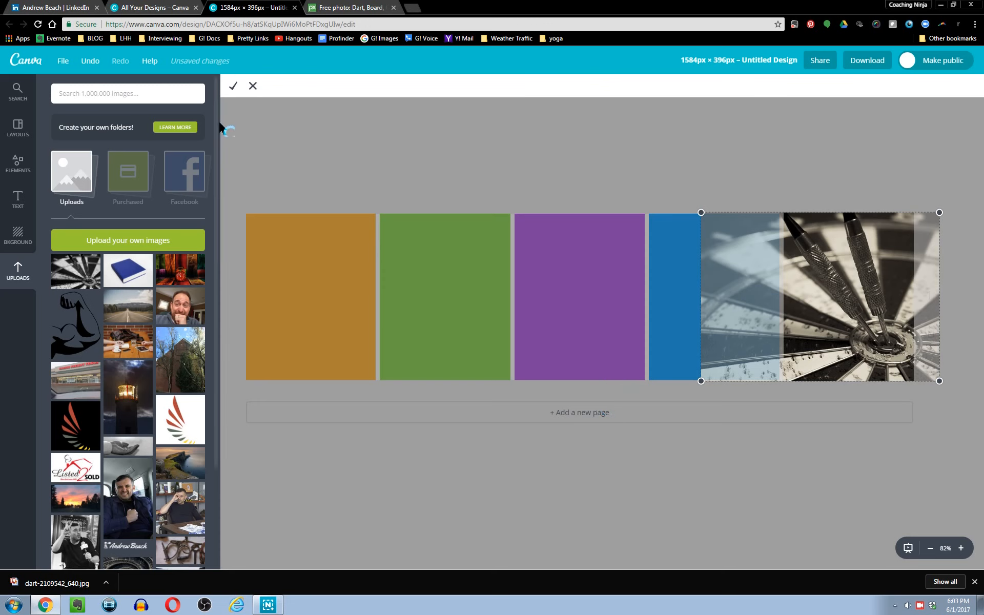
click(241, 93)
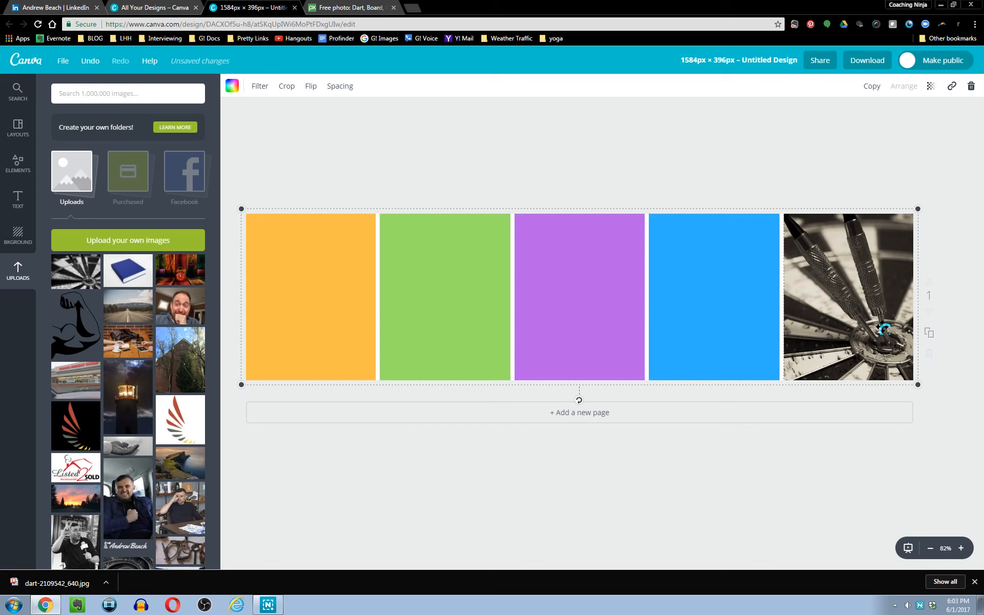
Darken the fourth panel's blue with the custom colour picker.
click(739, 288)
click(231, 90)
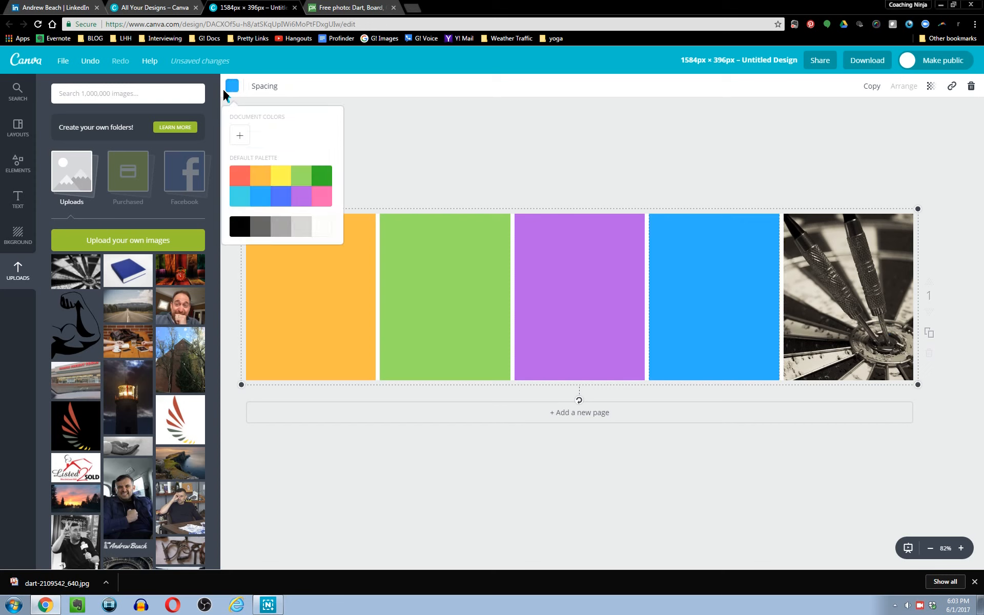
click(239, 144)
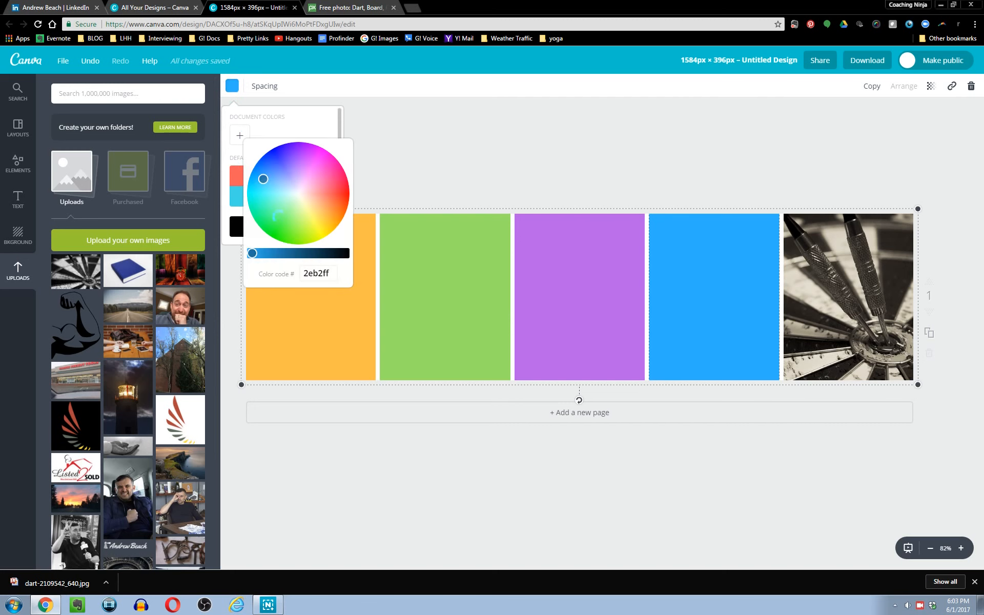
drag(264, 254, 296, 261)
Change the third panel's colour to a deep purple, 95129c, using the custom colour picker.
click(570, 249)
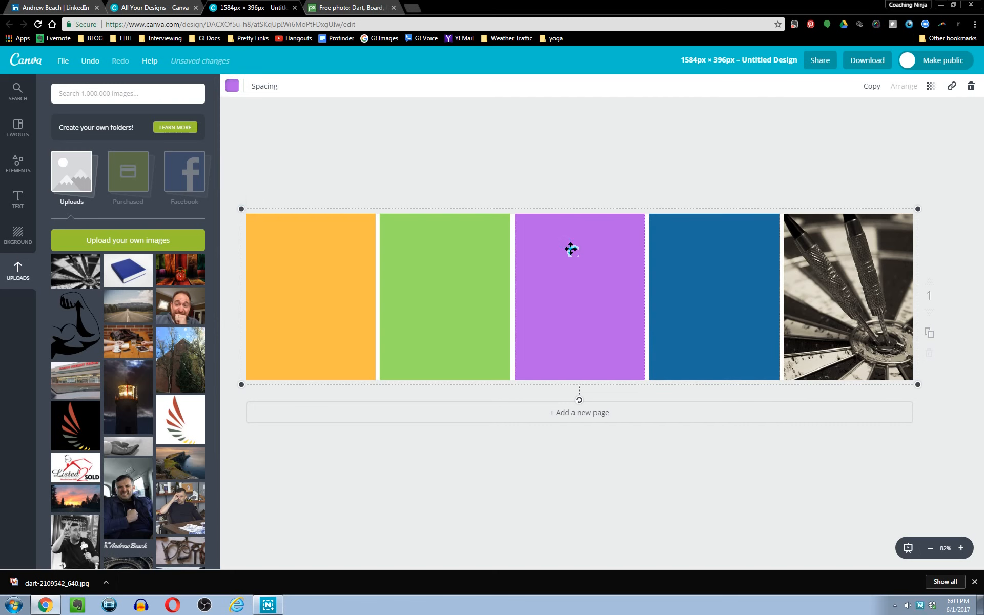
click(232, 86)
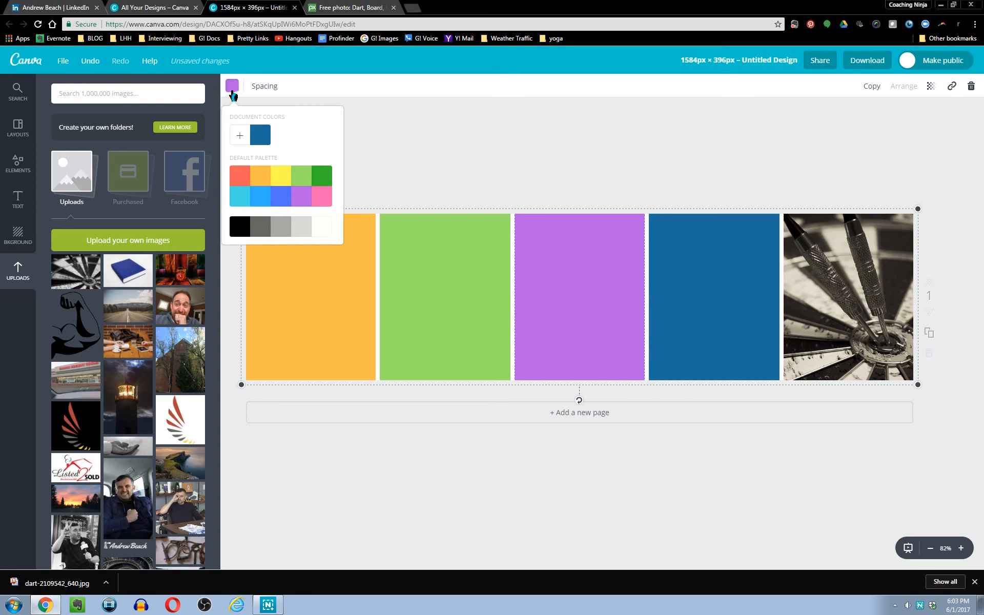
click(246, 147)
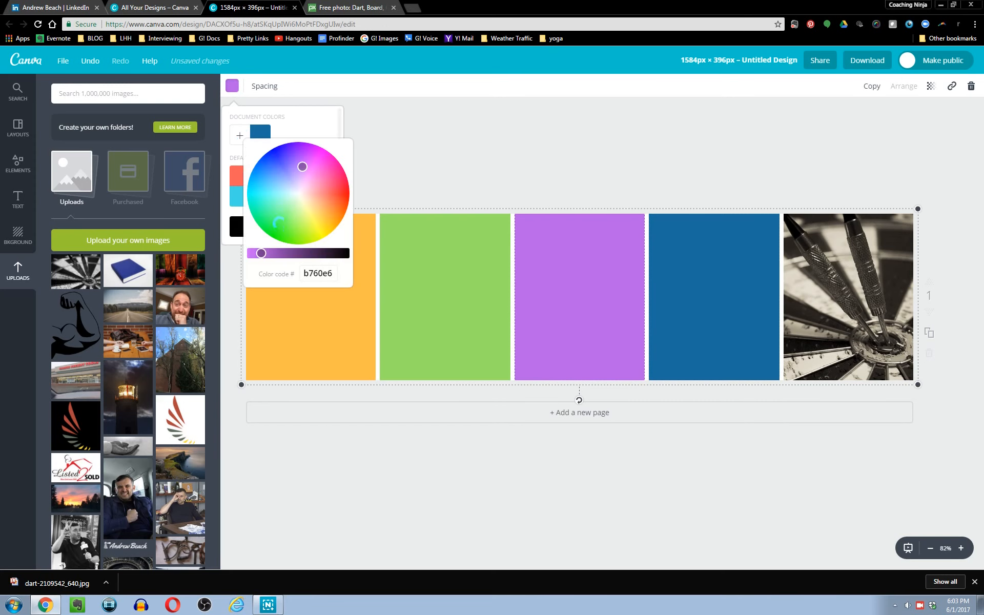
drag(328, 170, 320, 171)
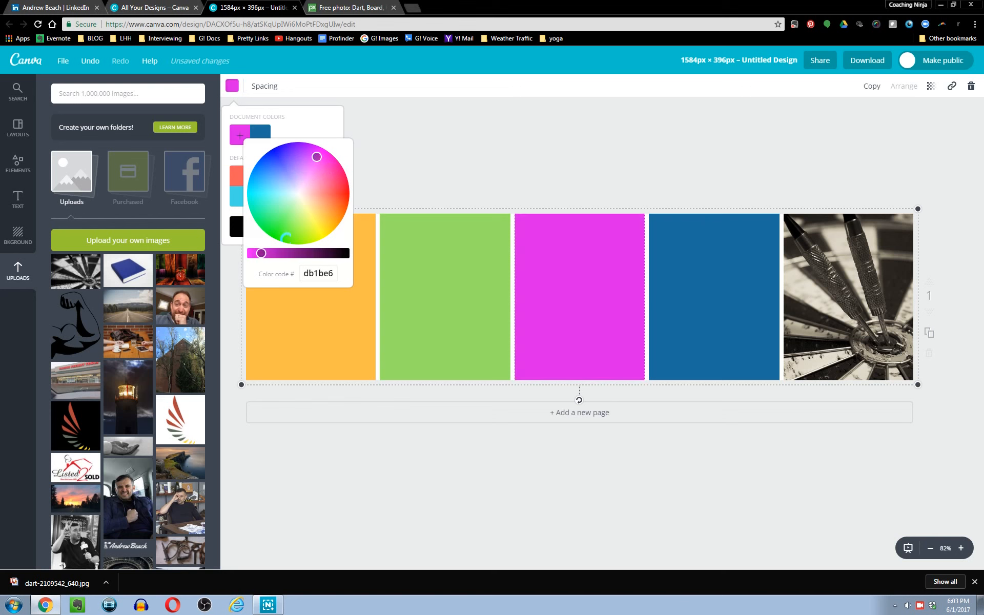
drag(267, 259, 288, 254)
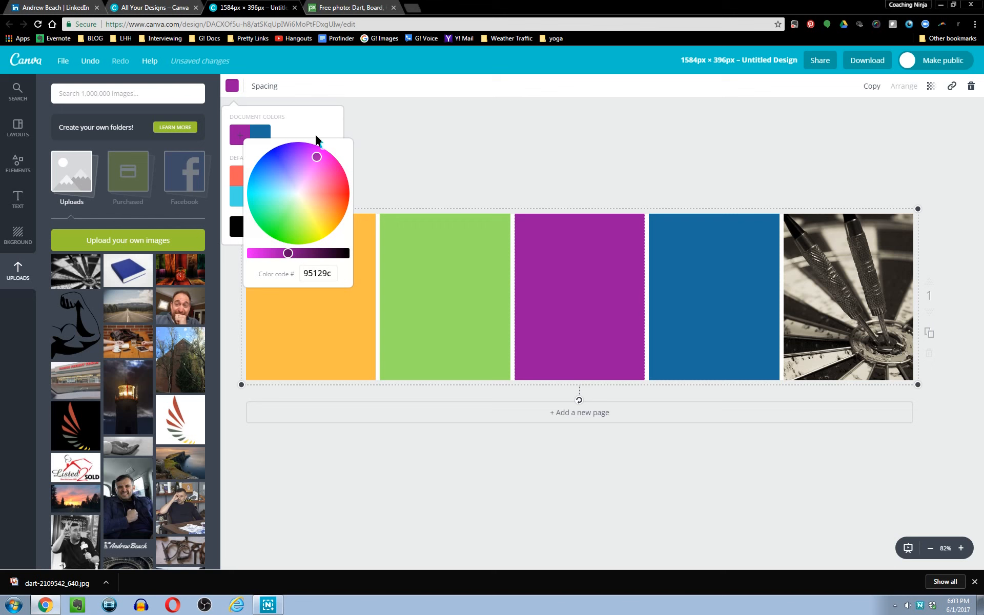
Darken the second panel's green to 3e5c29 with the custom colour picker.
click(450, 289)
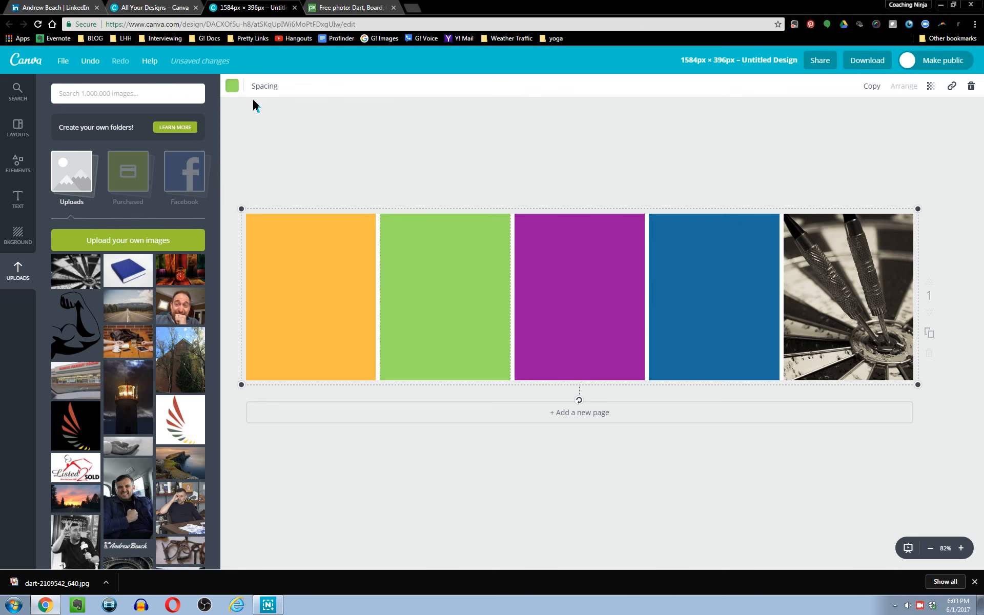
click(232, 86)
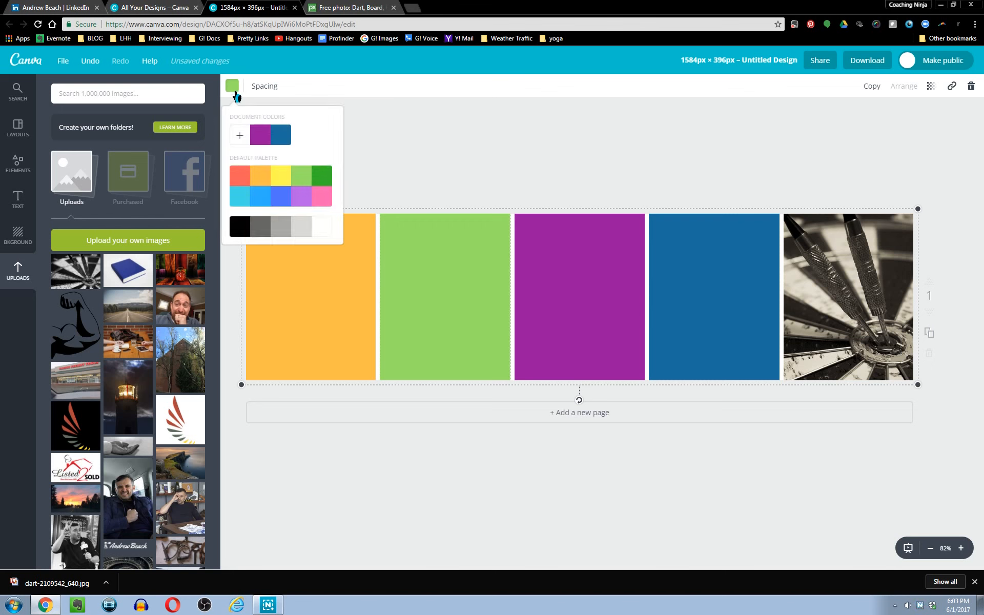
click(241, 137)
drag(262, 253, 311, 254)
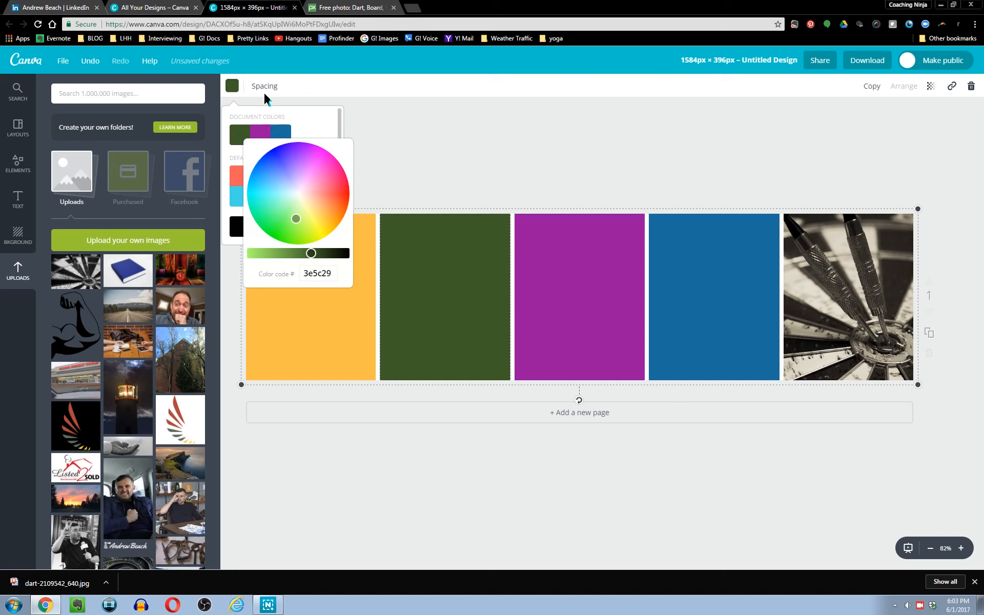
Change the first panel's colour to a deeper orange, ff6f19, with the custom colour picker.
click(328, 350)
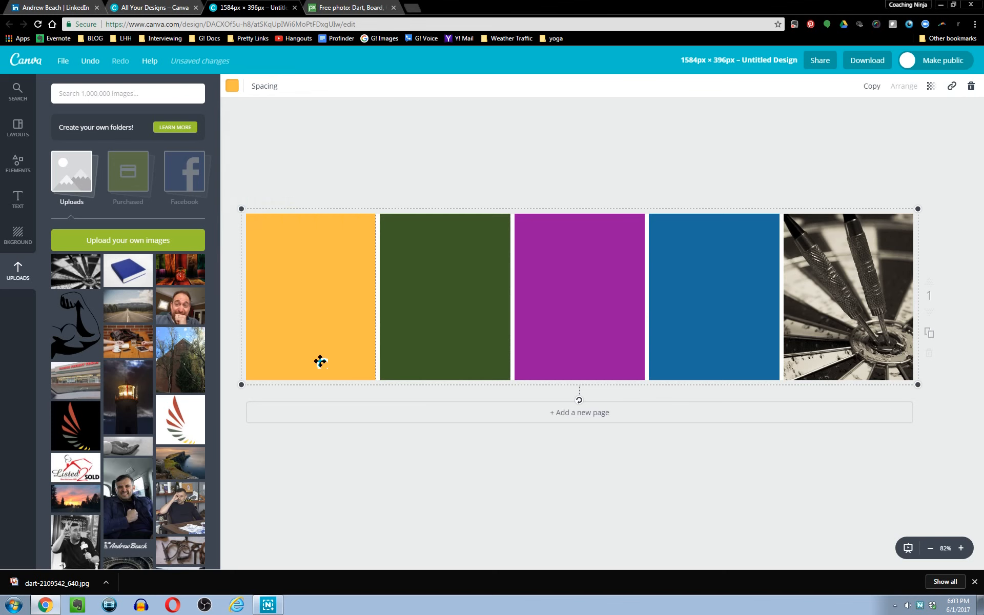
click(233, 86)
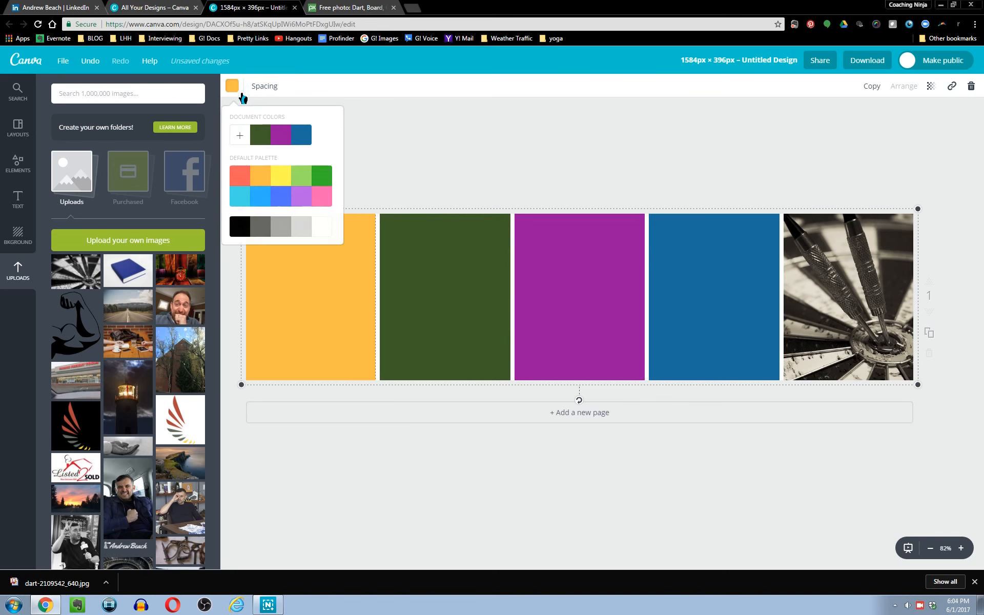
click(248, 143)
drag(329, 219, 336, 209)
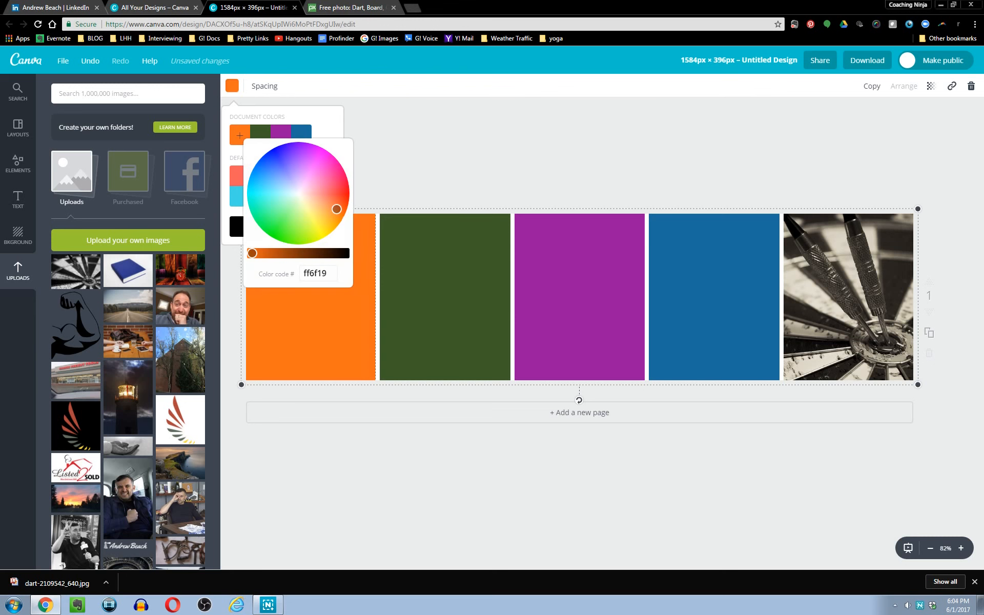
click(414, 170)
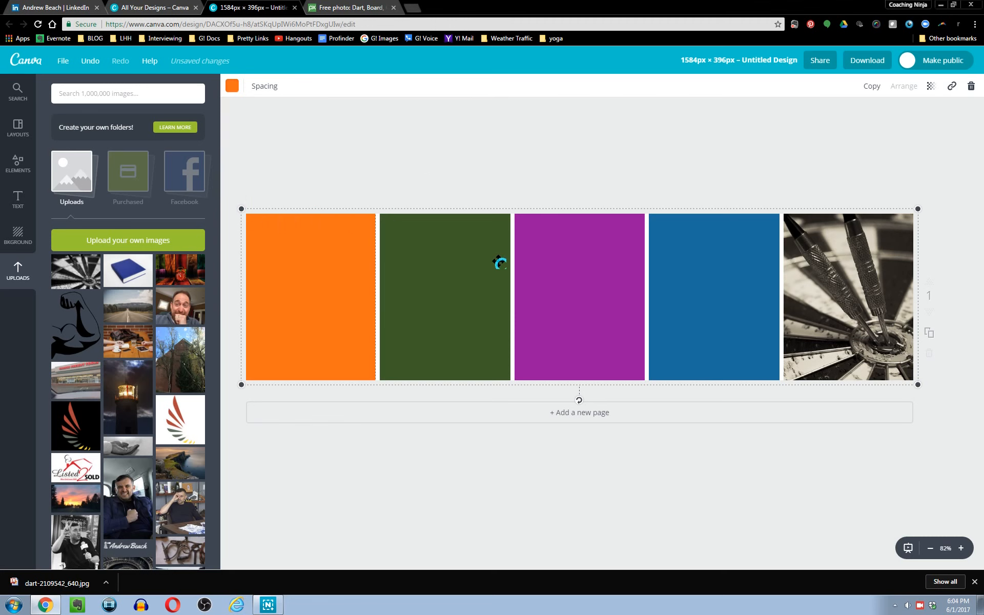
click(521, 145)
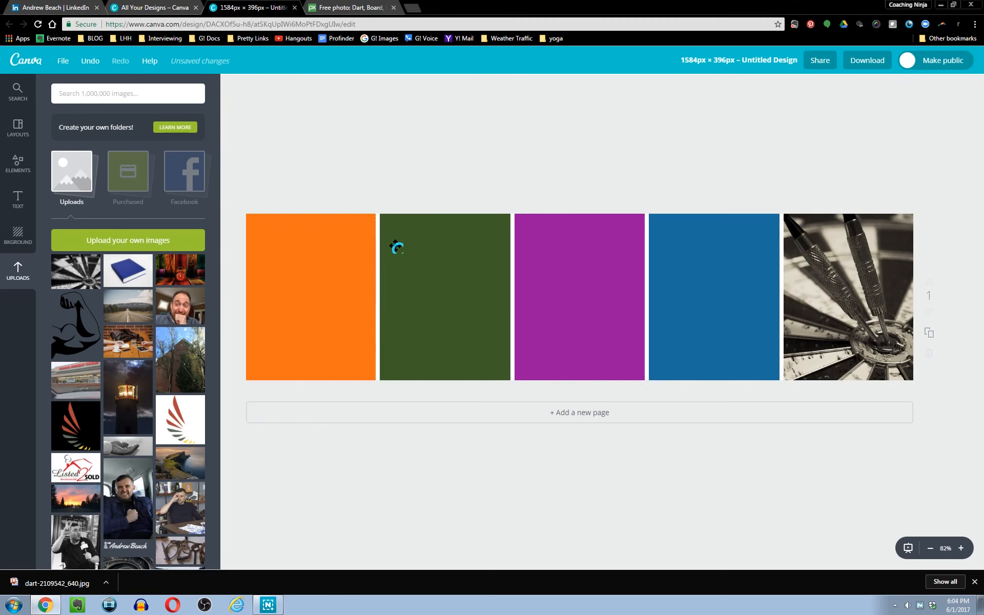
Reduce the grid spacing to its minimum so the panels touch with no gaps.
click(355, 269)
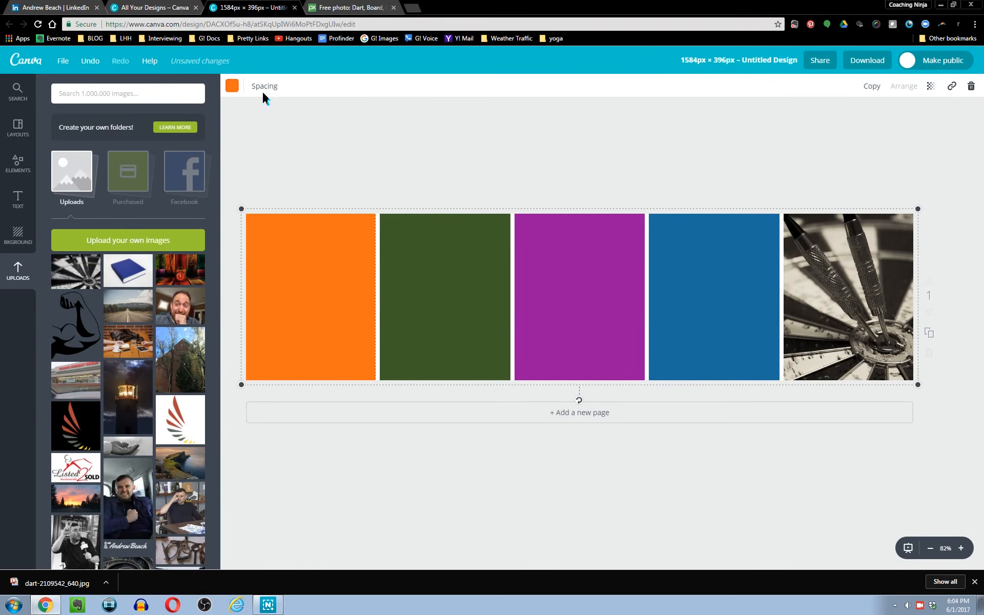
click(264, 90)
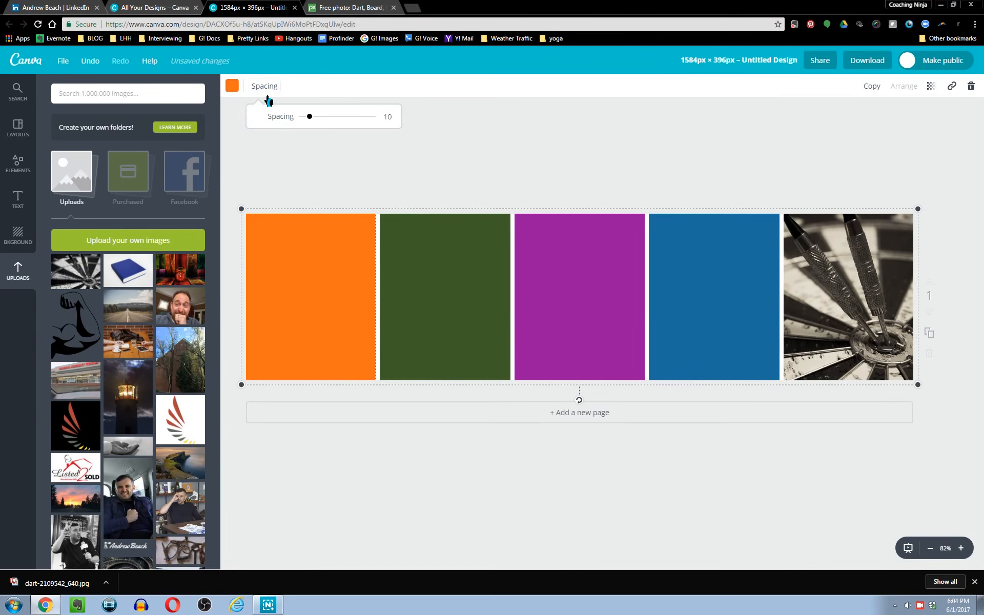
drag(313, 126, 241, 130)
click(671, 172)
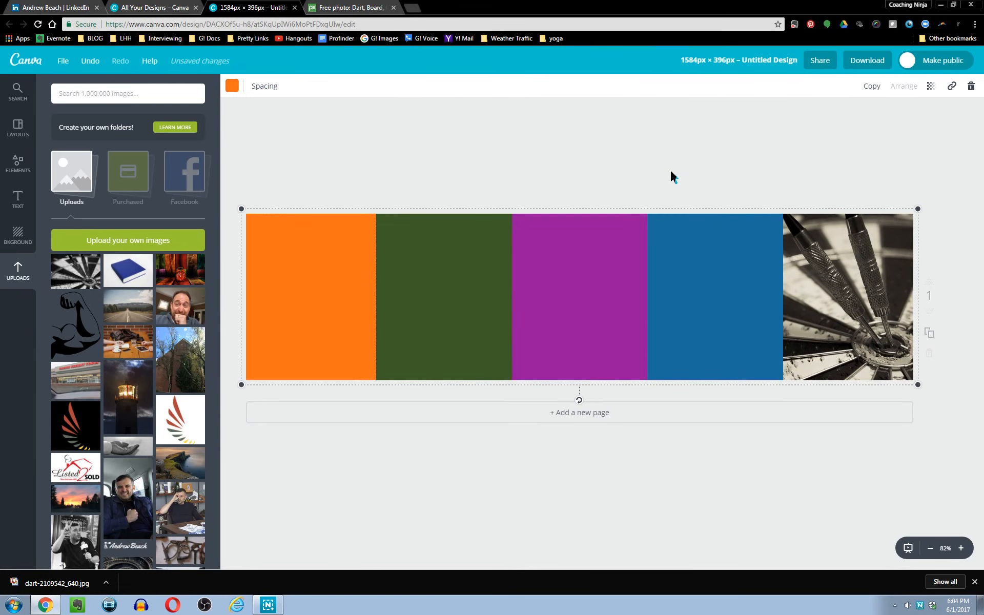
click(671, 172)
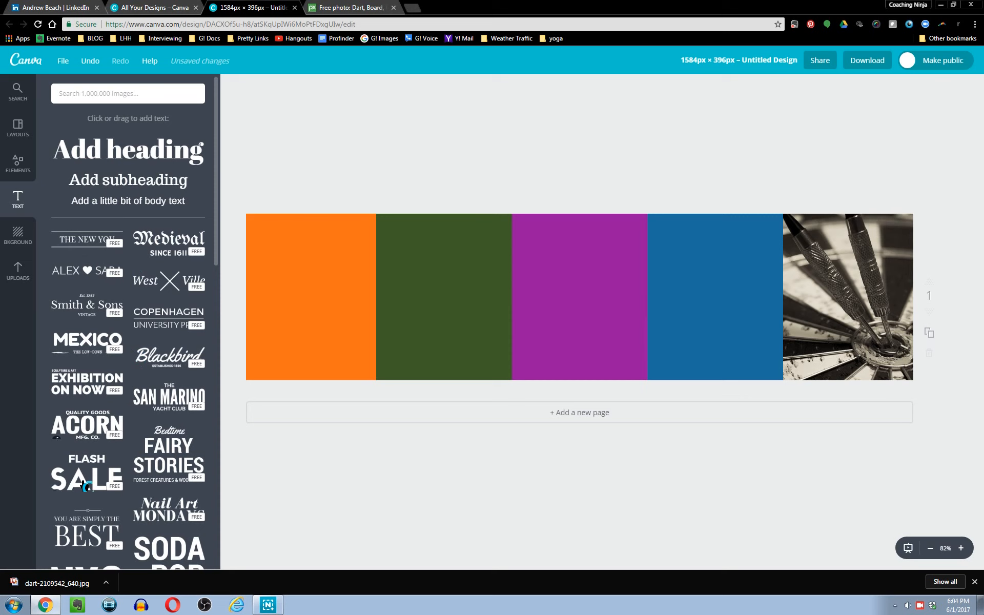
Add a heading text box across the top of the first two panels.
drag(95, 163, 299, 264)
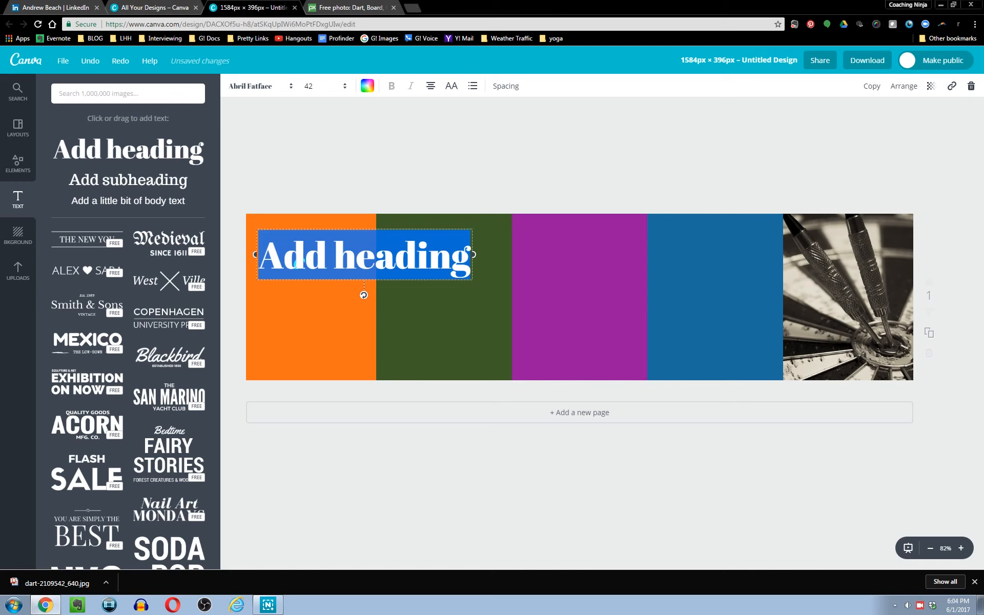
Replace the heading text with "Agile" and shrink its text box to fit within the orange first panel.
text(Agile)
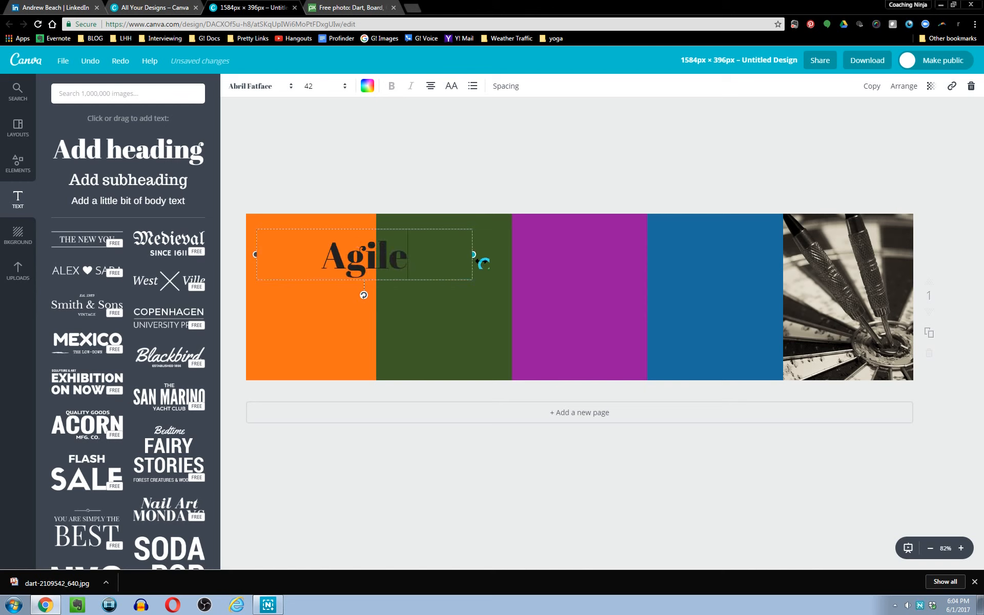
drag(472, 255, 379, 261)
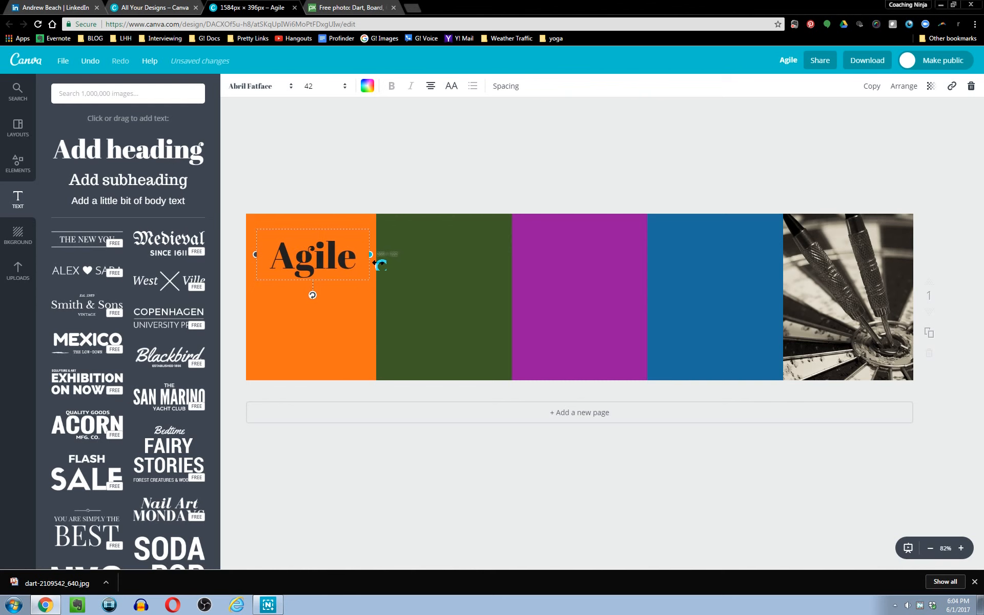
Change the Agile text's font to Aileron Thin.
click(267, 90)
click(255, 135)
click(450, 139)
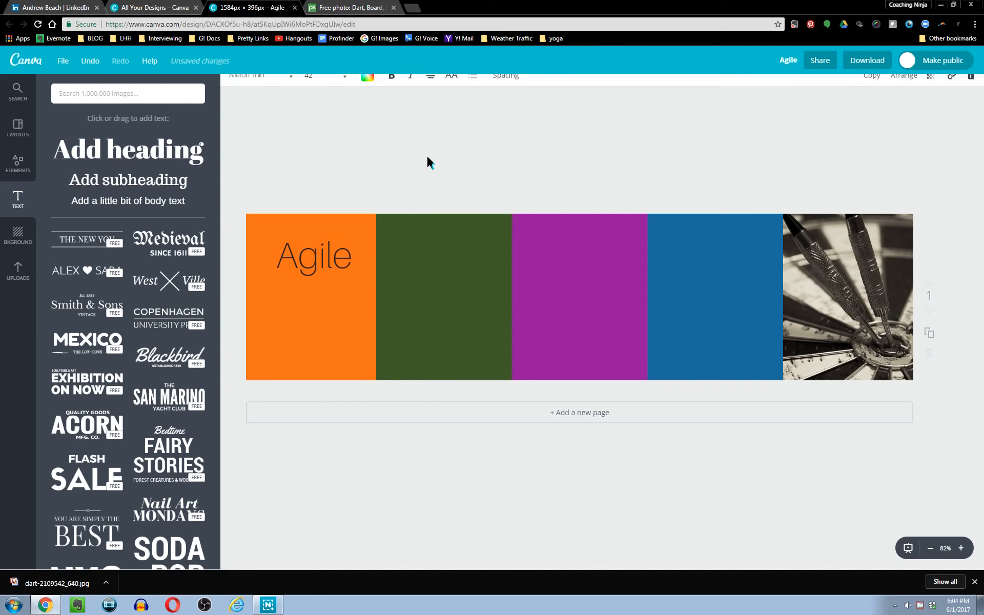
click(450, 140)
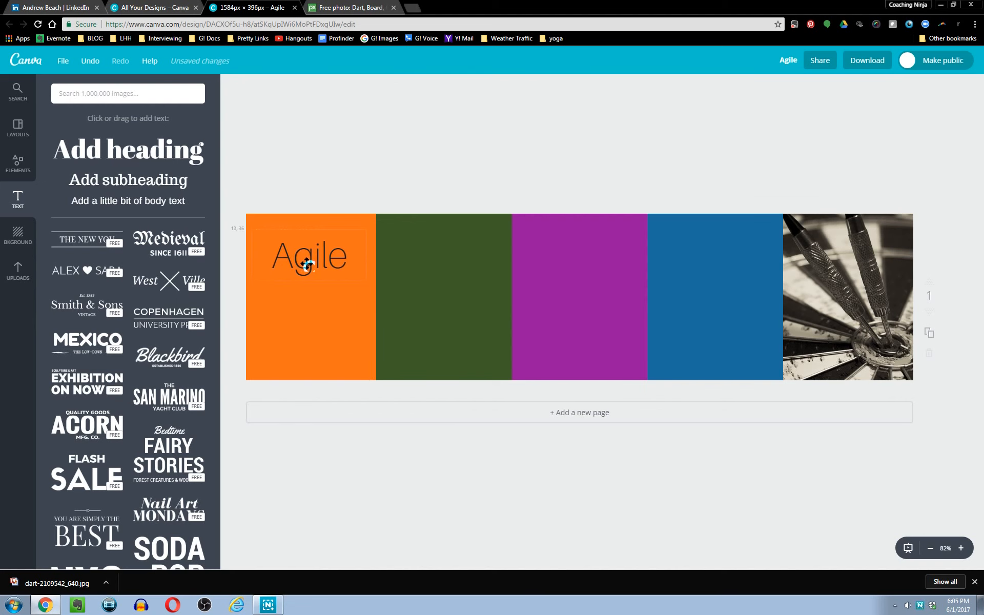
Change the Agile text's font to Alfa Slab One.
double_click(307, 261)
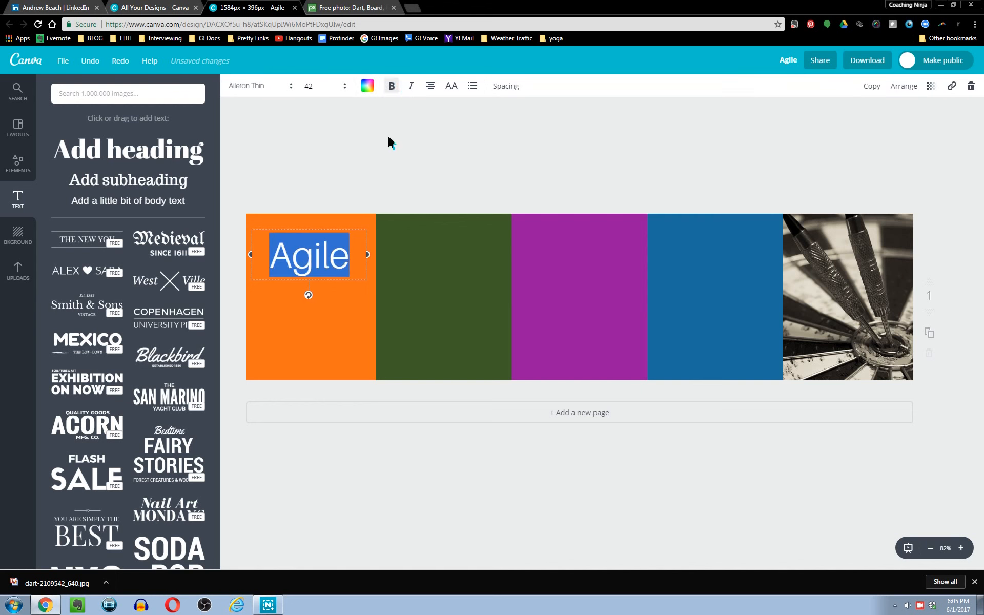
click(386, 149)
double_click(323, 258)
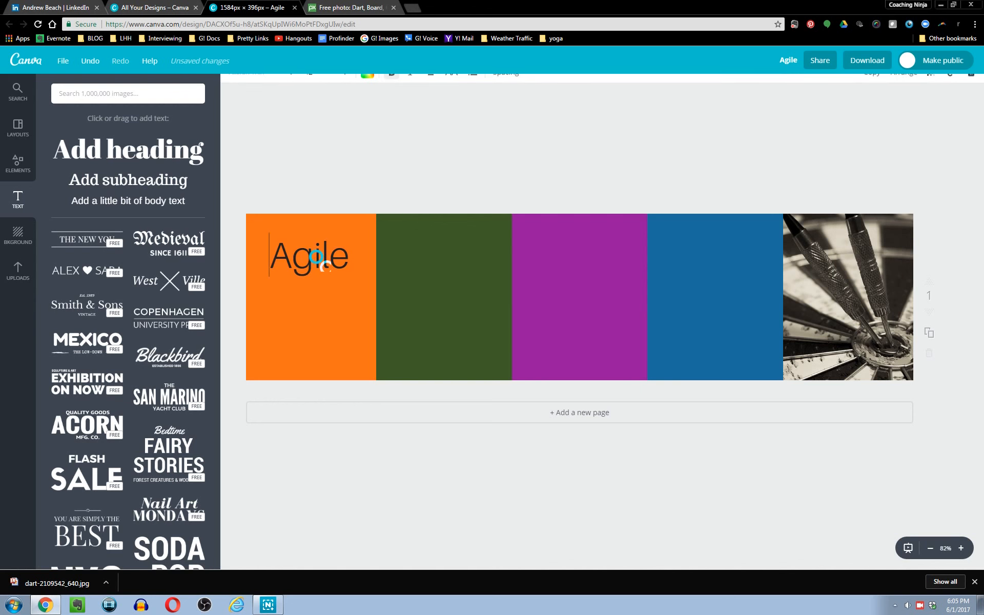
click(289, 87)
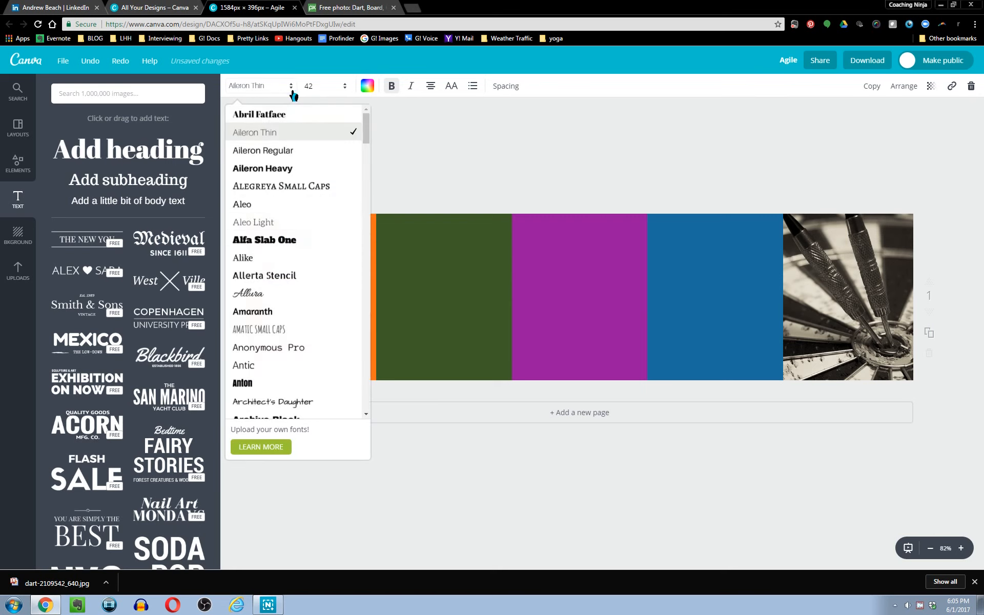
click(277, 249)
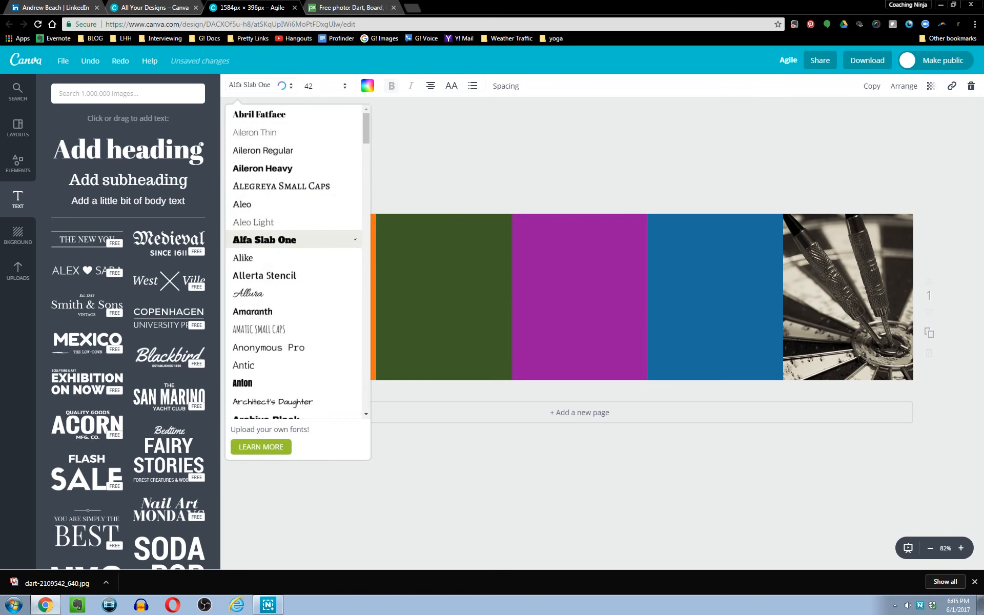
click(451, 176)
Nudge the Agile text box slightly downward within the orange panel.
click(323, 273)
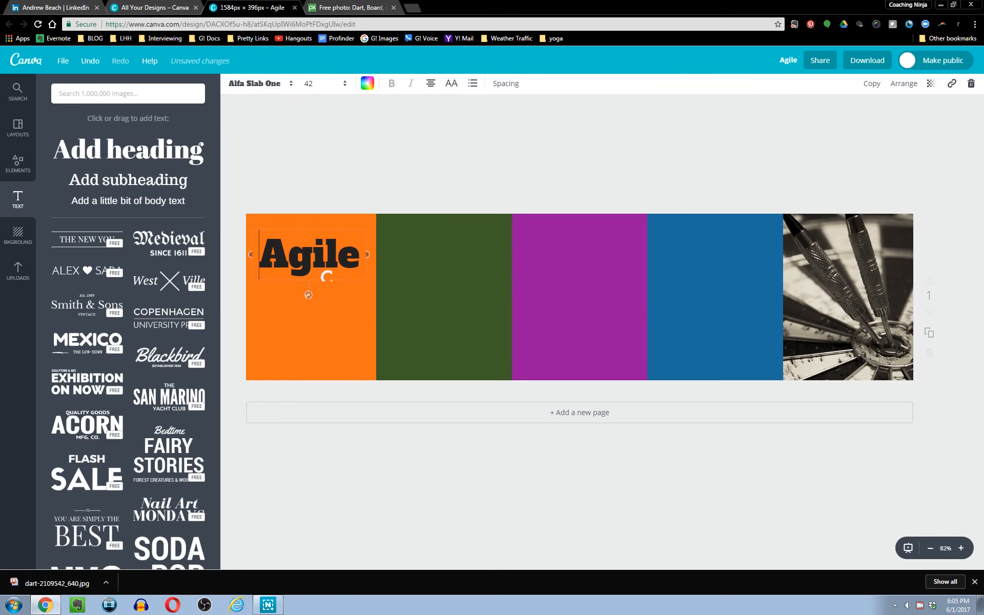
click(451, 150)
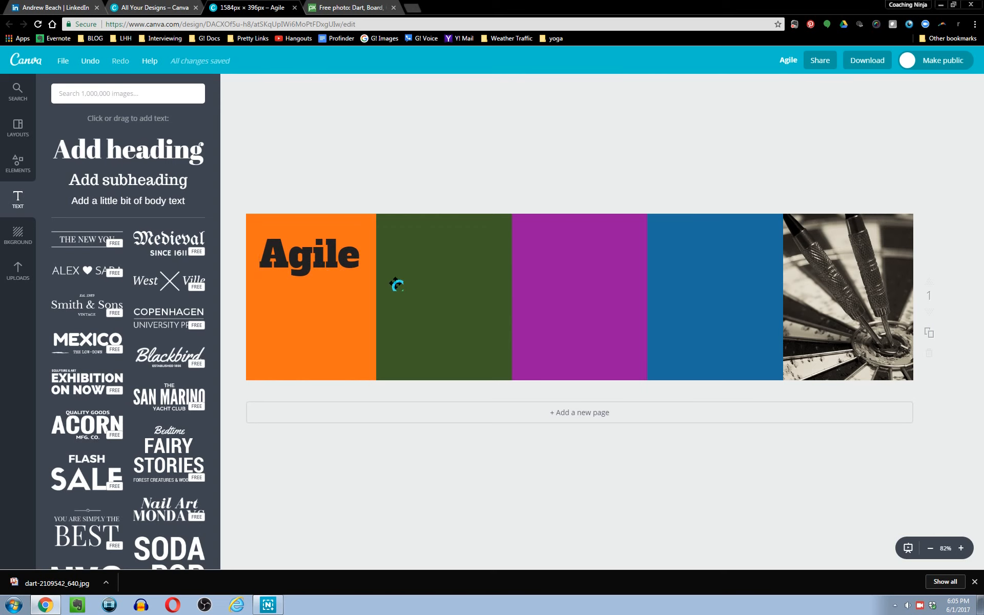
click(333, 274)
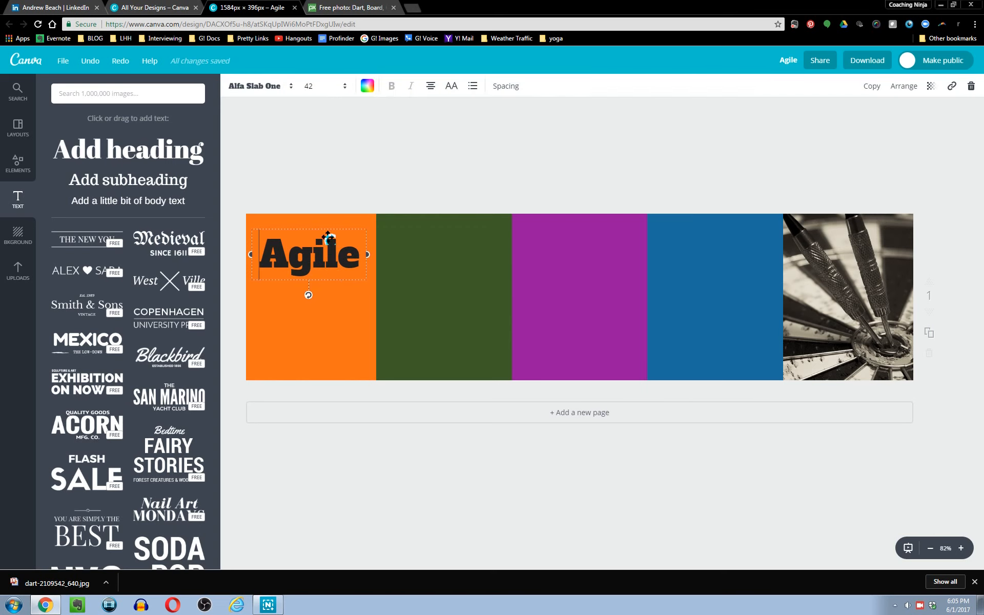
mouse_move(328, 237)
mouse_down()
mouse_move(376, 238)
mouse_move(329, 243)
mouse_up()
click(423, 148)
Duplicate the Agile text box and move the copy onto the green second panel.
click(321, 264)
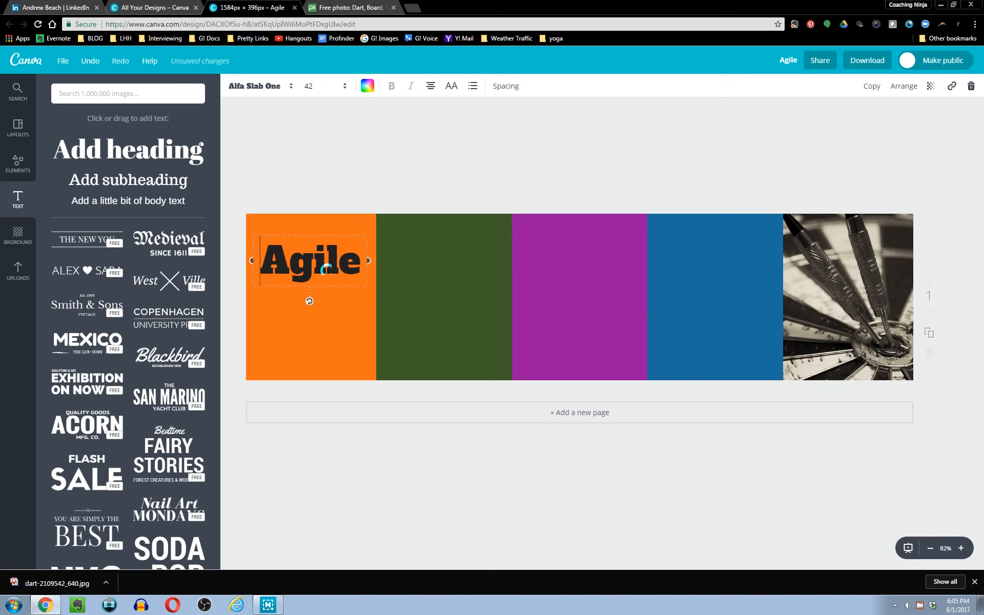
click(873, 92)
drag(325, 310, 443, 295)
Colour the duplicated text white.
double_click(447, 273)
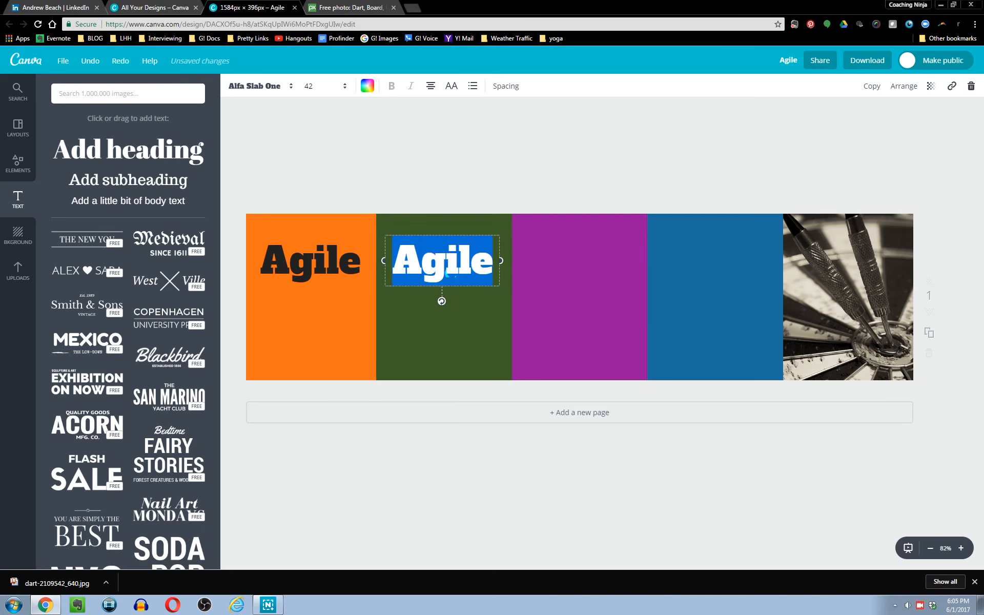
click(375, 92)
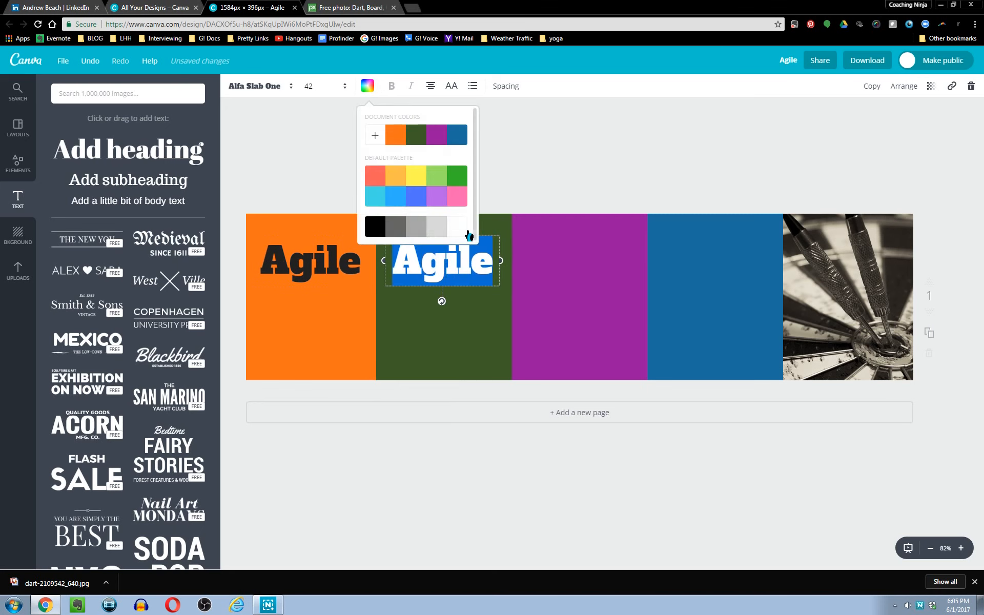
click(443, 280)
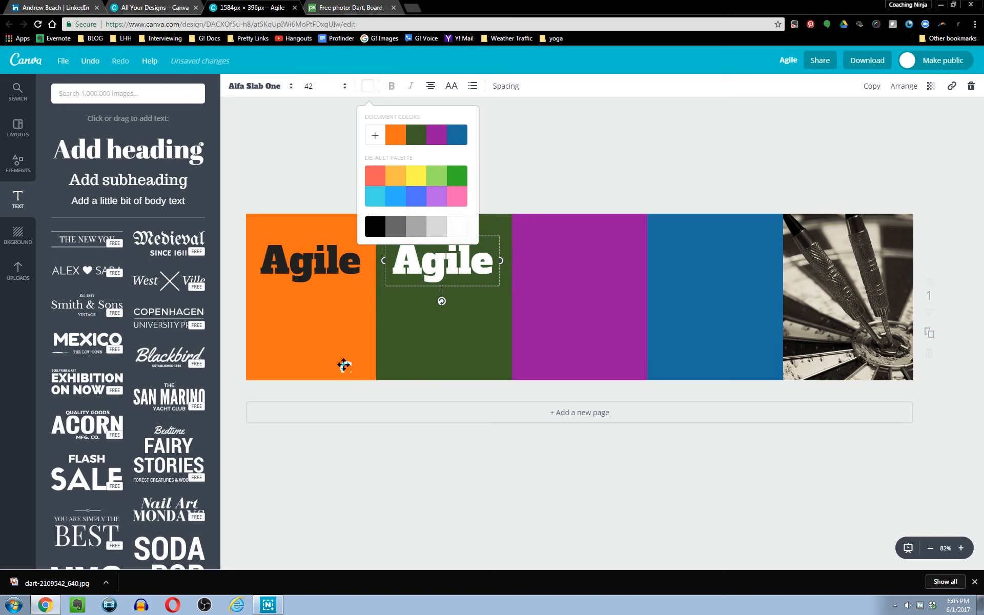
Replace the duplicated text on the green panel with "Business".
double_click(429, 279)
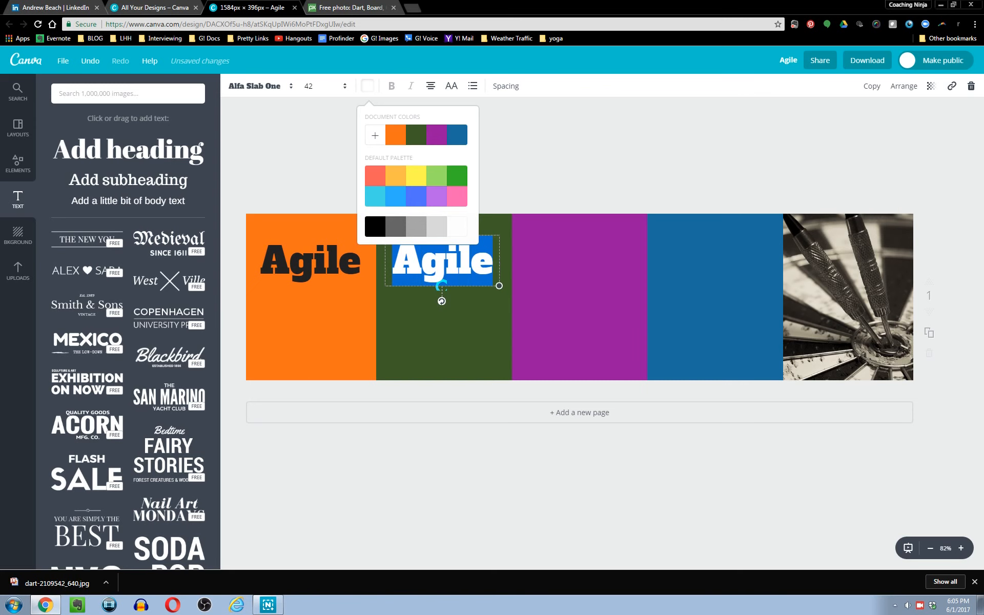
text(Business)
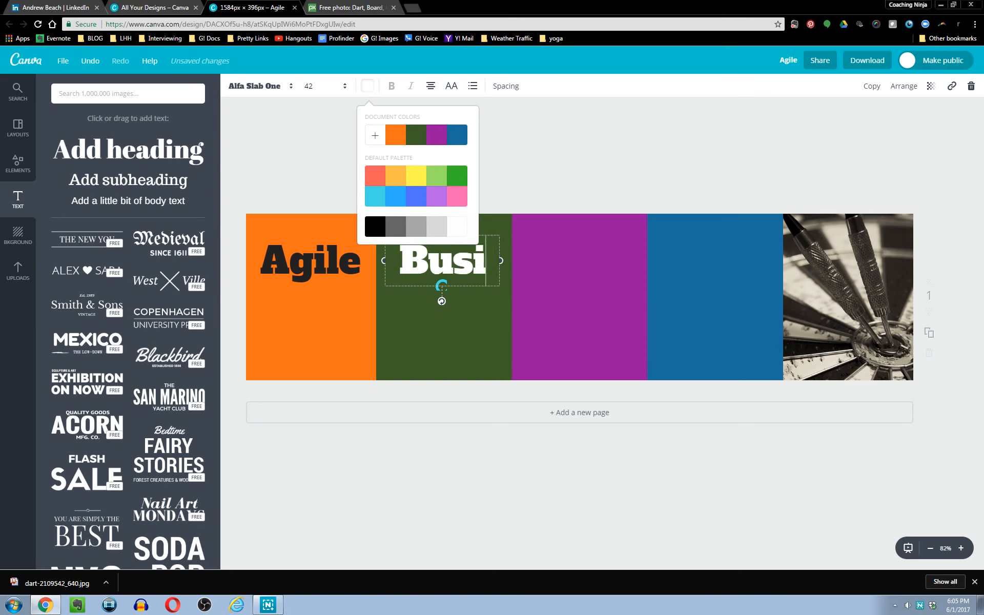
click(539, 120)
Set the Business text's font size to 28 so it fits on one line.
click(406, 289)
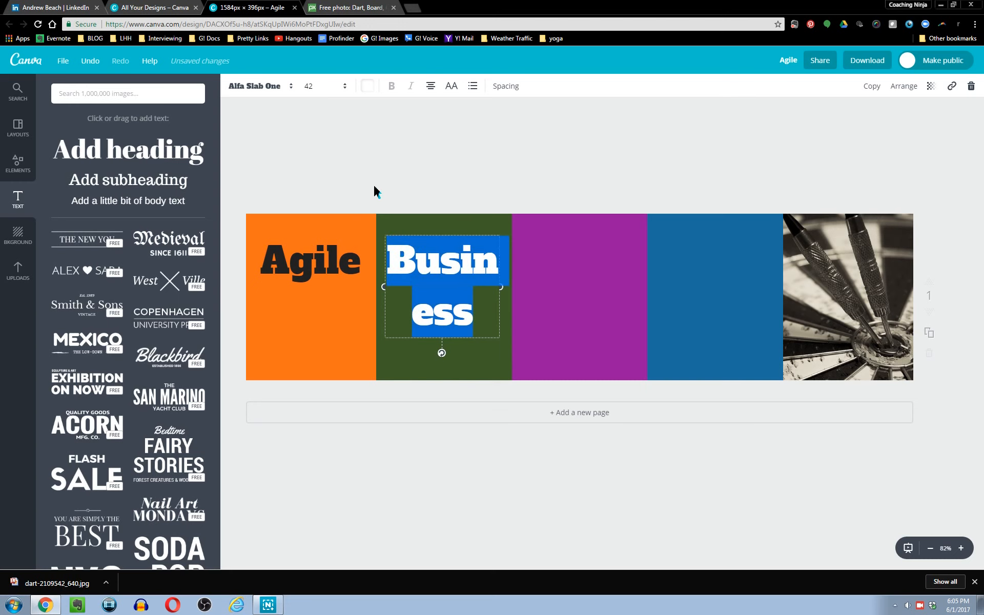
click(328, 98)
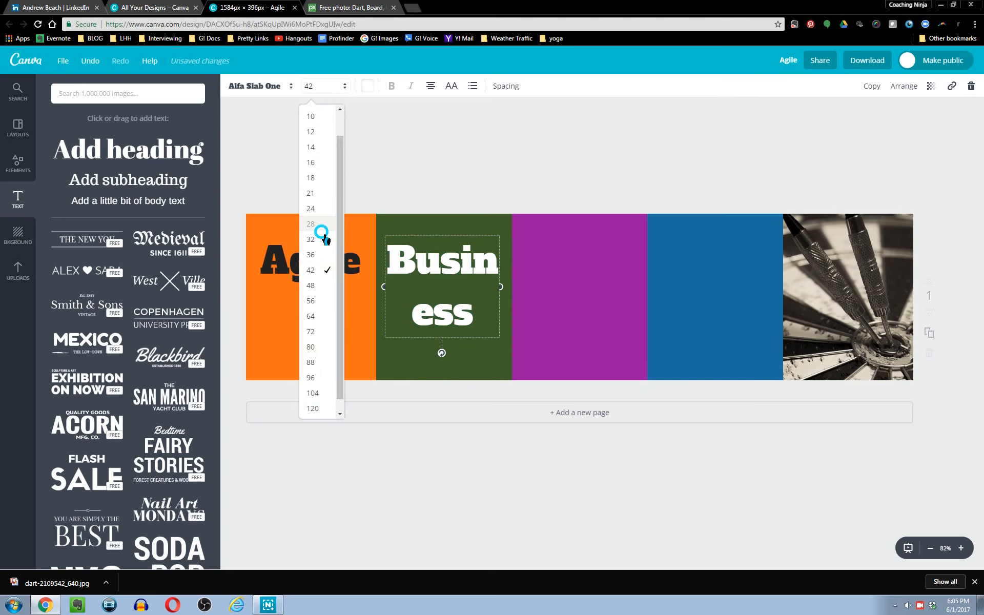
click(327, 240)
click(331, 87)
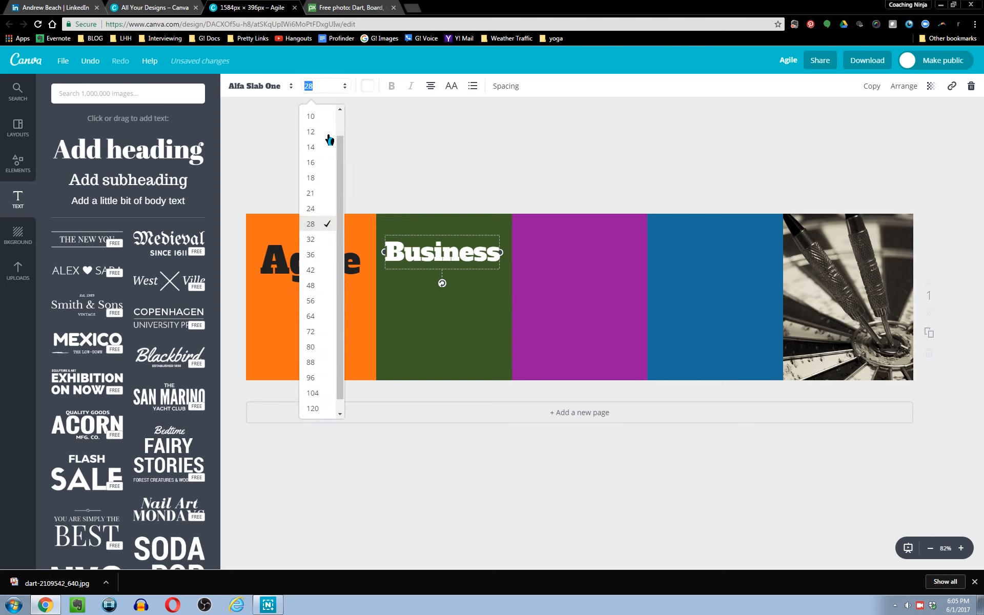
click(323, 239)
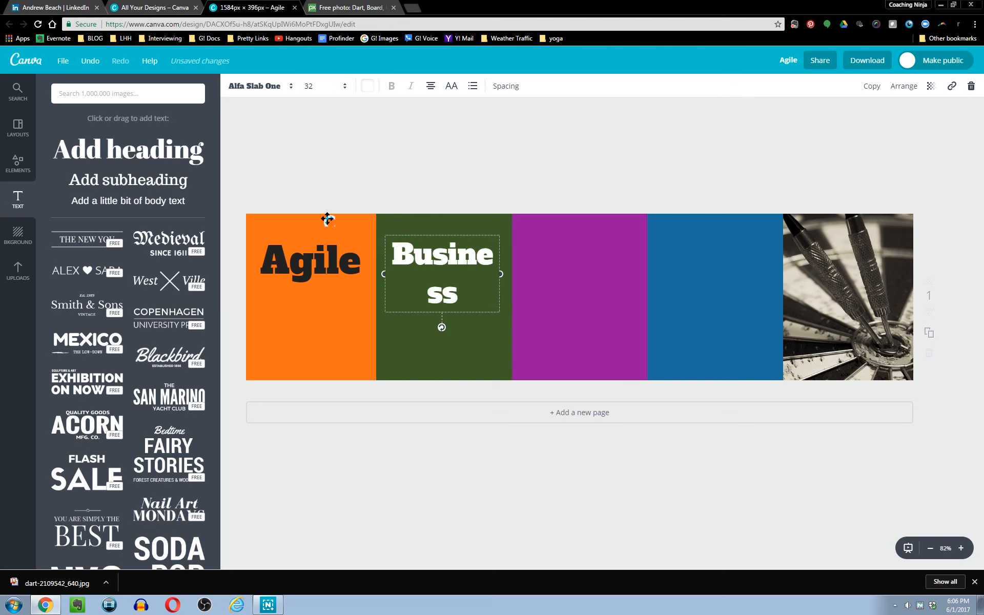
click(320, 97)
click(316, 223)
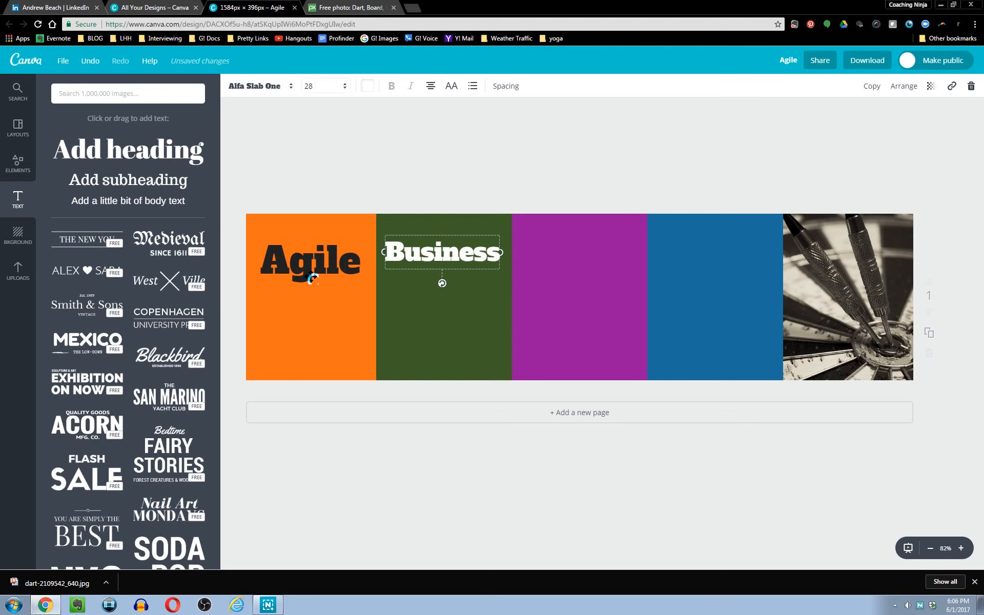
Set the Agile text's font size to 28 as well.
double_click(312, 272)
click(321, 92)
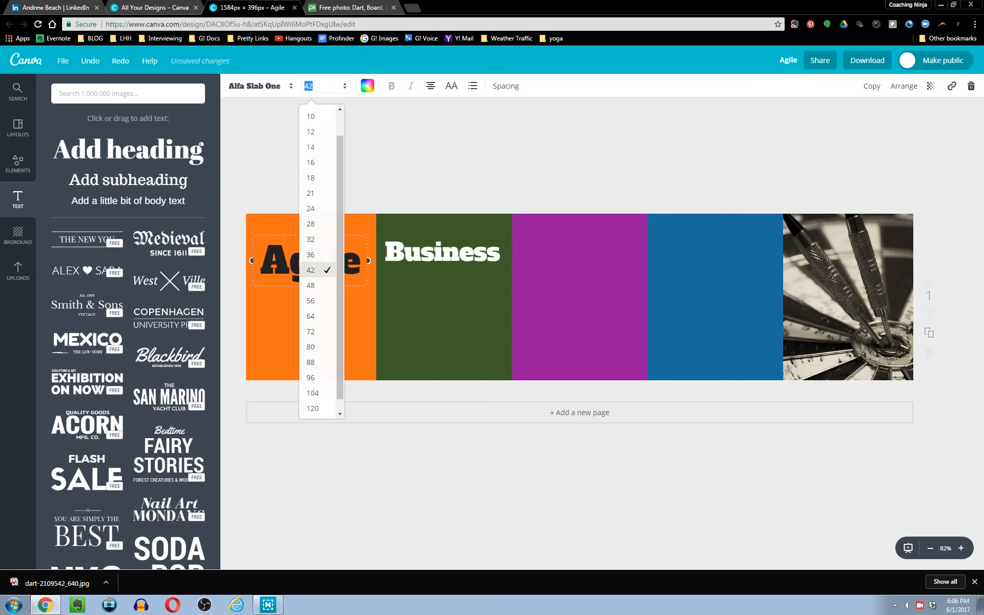
click(313, 224)
Nudge the Business text slightly down to align with Agile.
click(451, 177)
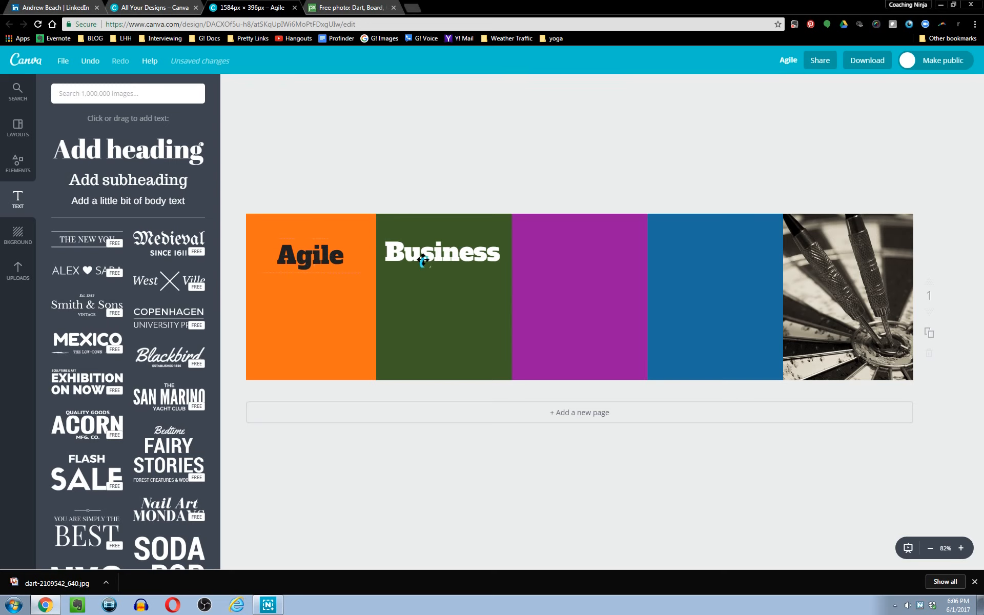
drag(430, 259, 430, 263)
click(430, 205)
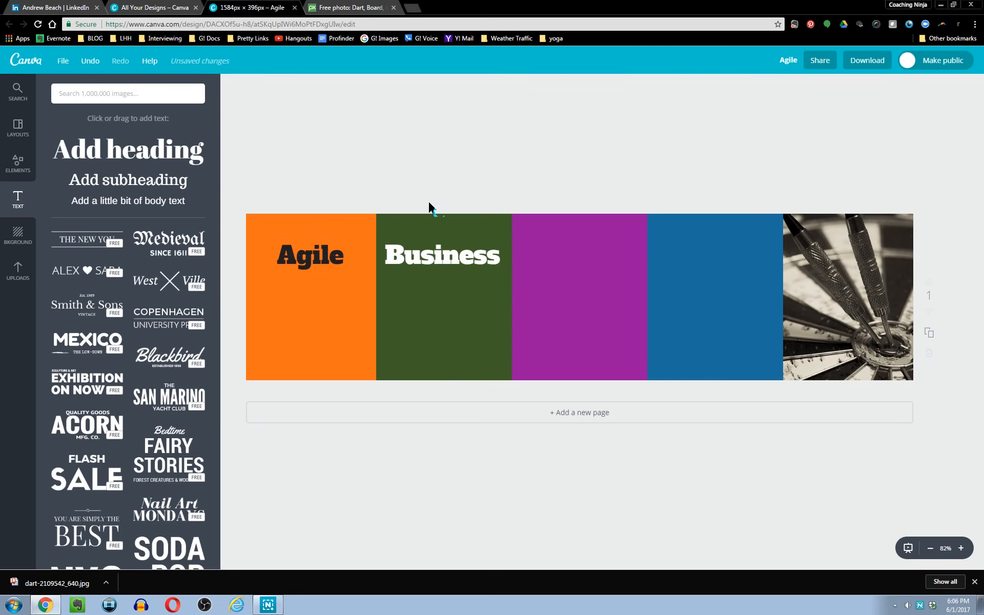
Duplicate the Agile text box and move the copy onto the purple third panel.
click(437, 262)
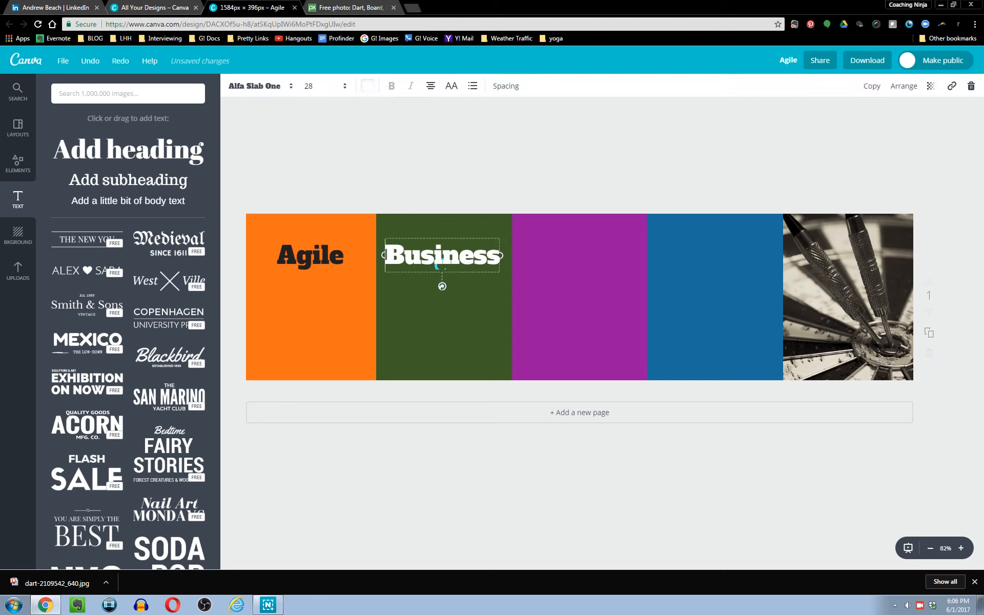
click(323, 266)
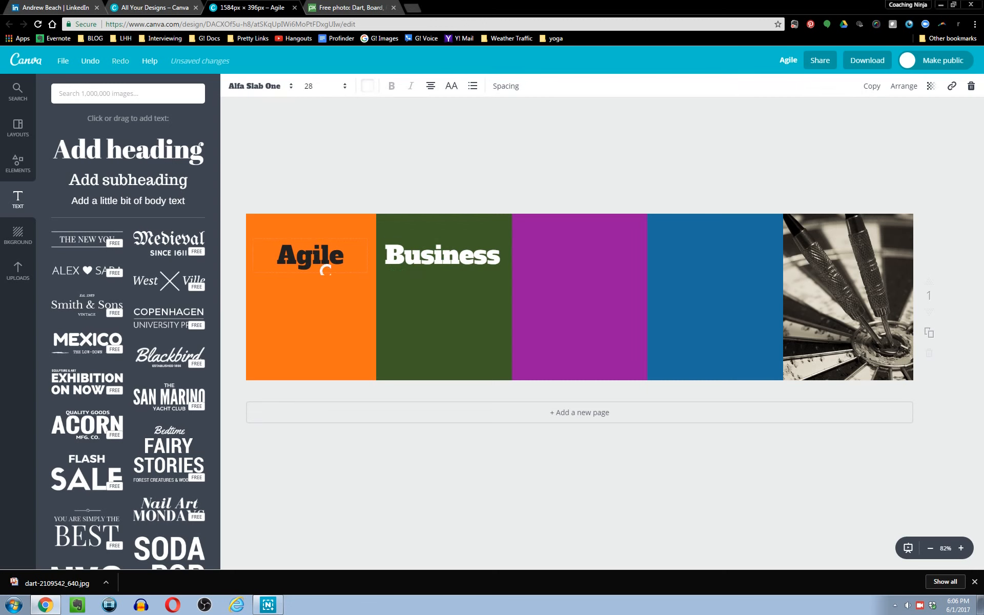
click(883, 96)
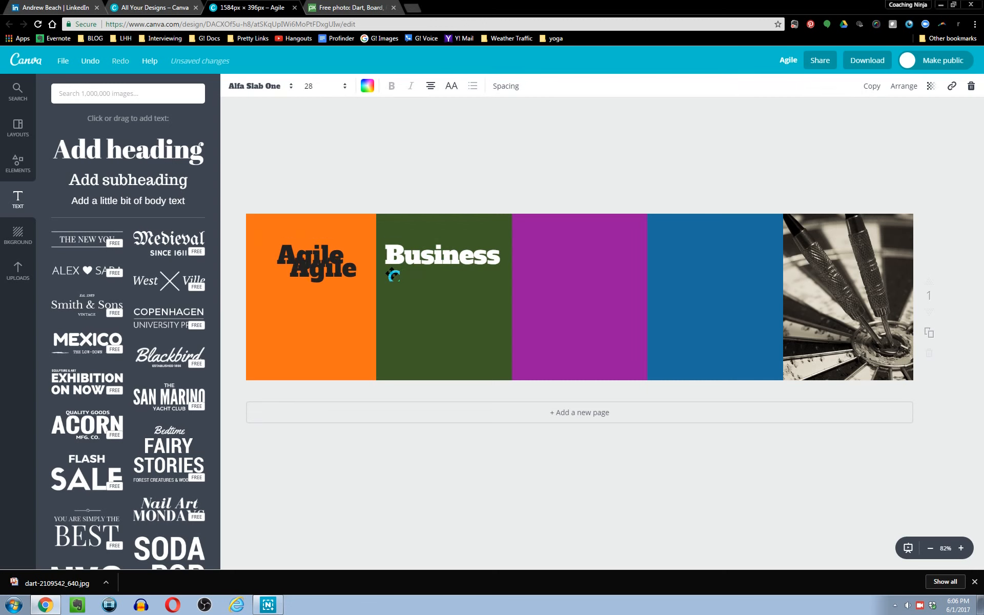
drag(323, 298, 580, 286)
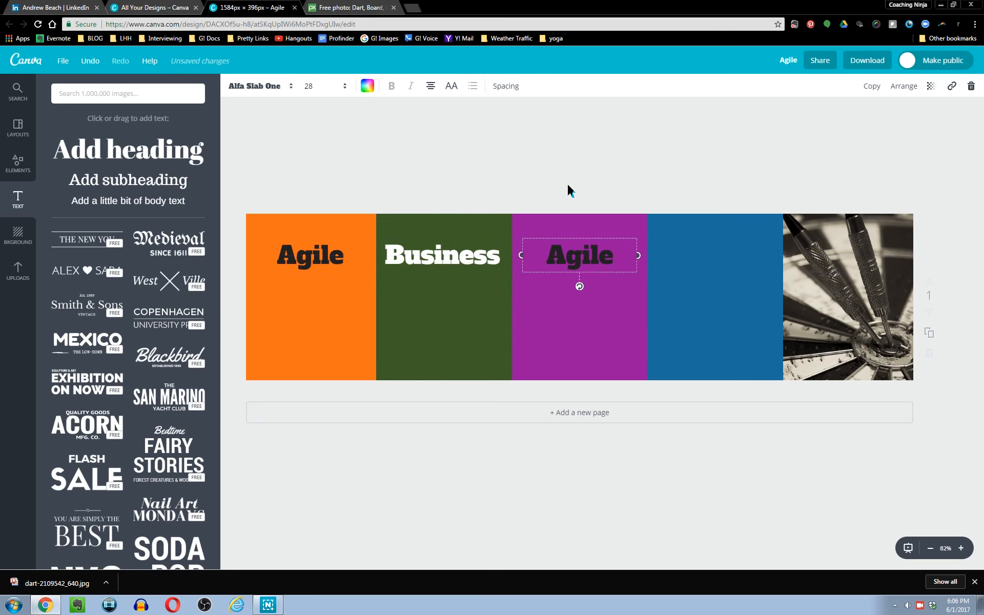
Replace the text on the purple panel with "Analyst".
double_click(567, 255)
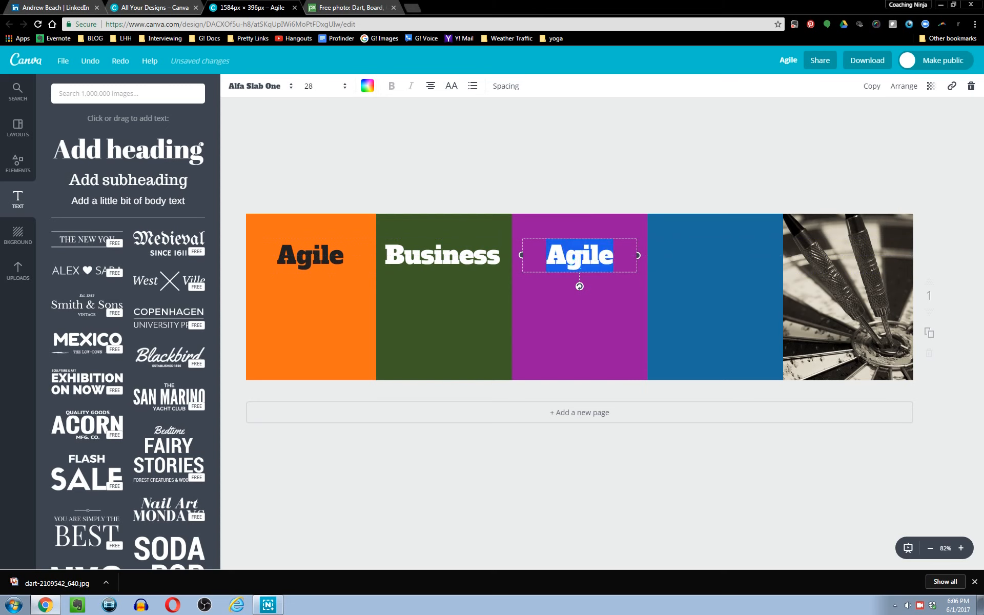
text(Analyst)
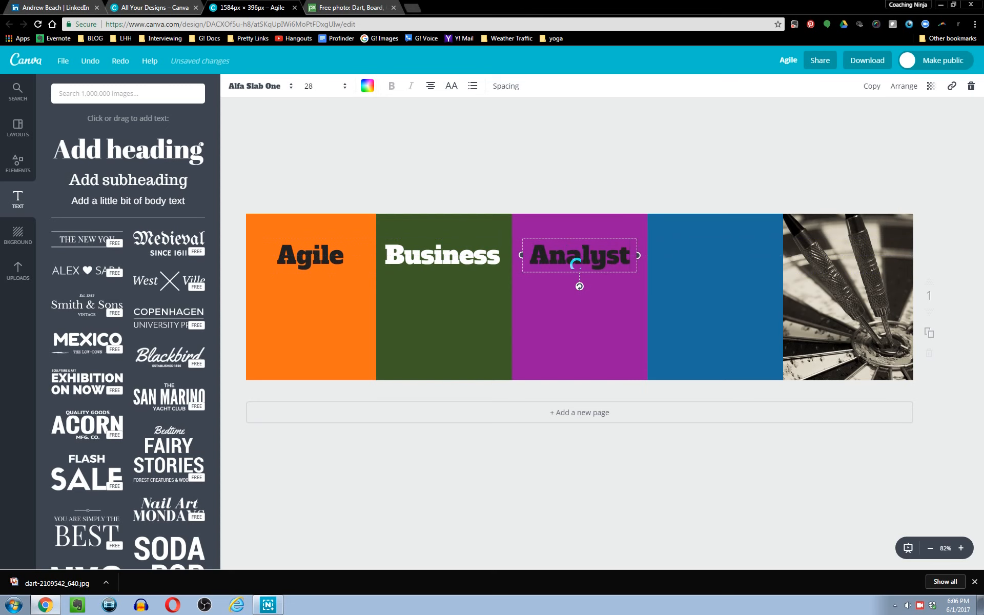
click(601, 180)
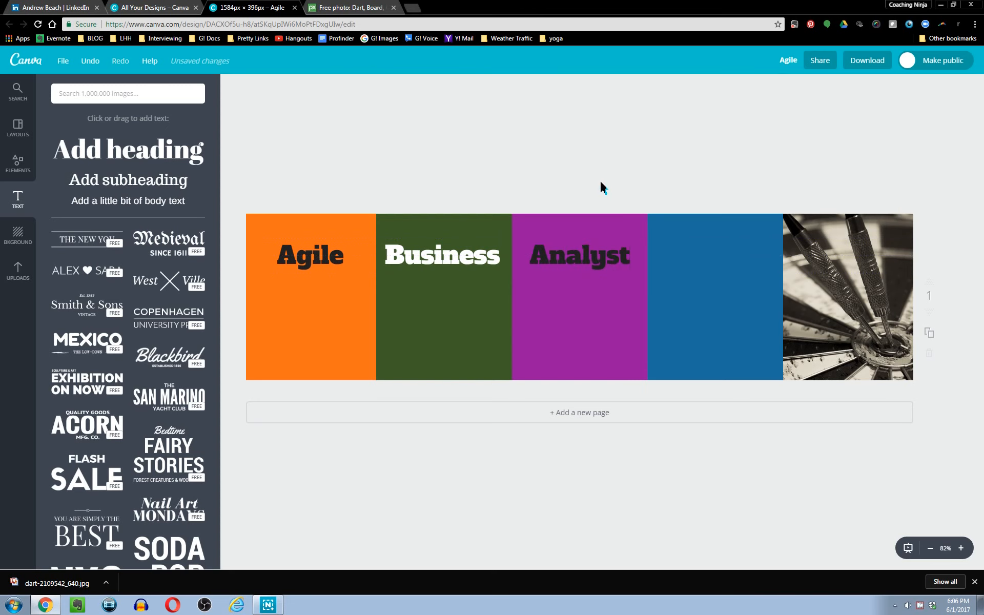
Colour the Analyst text white.
double_click(576, 256)
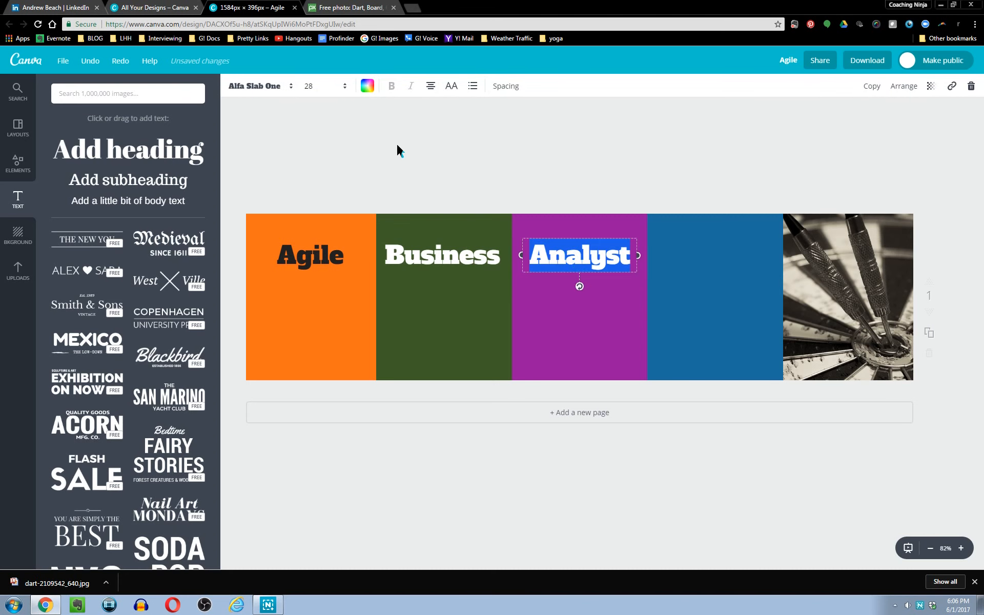
click(367, 85)
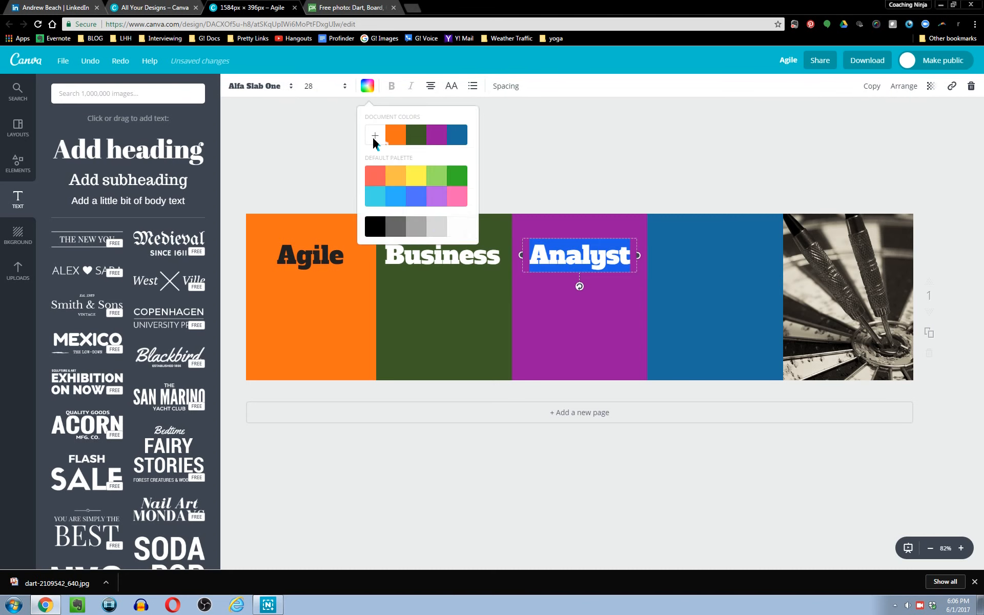
click(459, 235)
Colour the Agile text white.
double_click(300, 264)
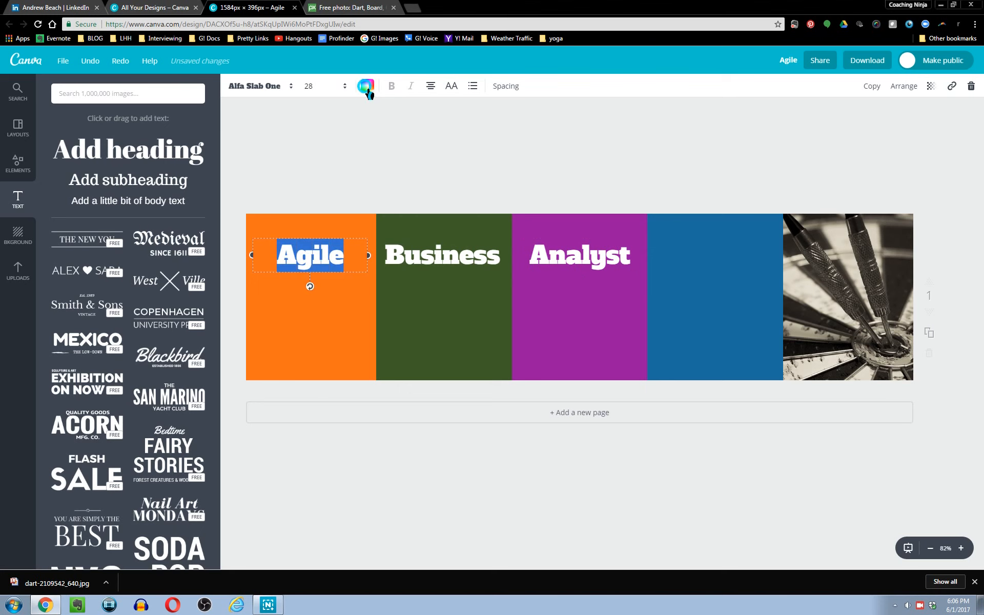
click(362, 87)
click(465, 231)
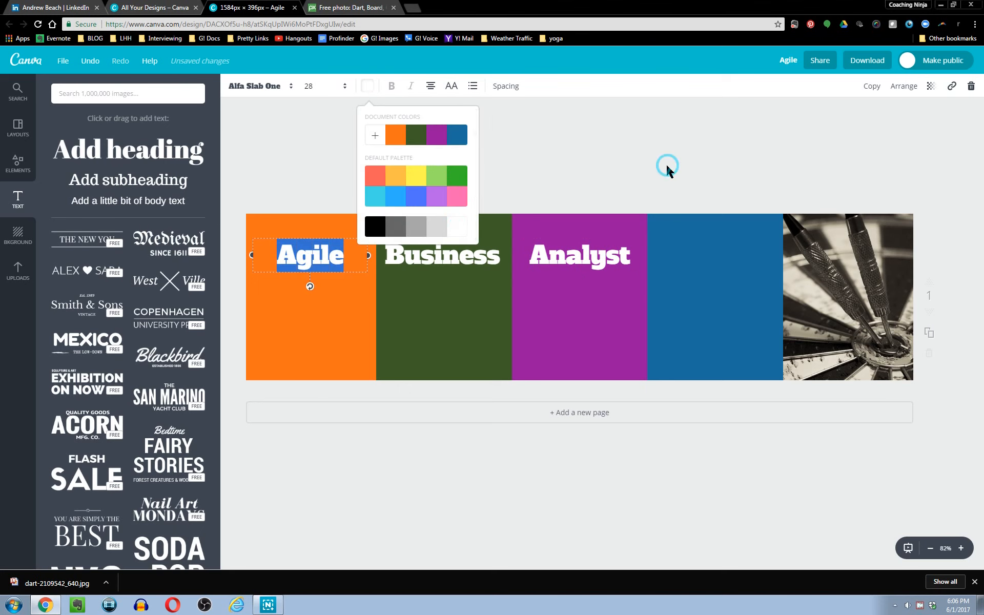
click(680, 146)
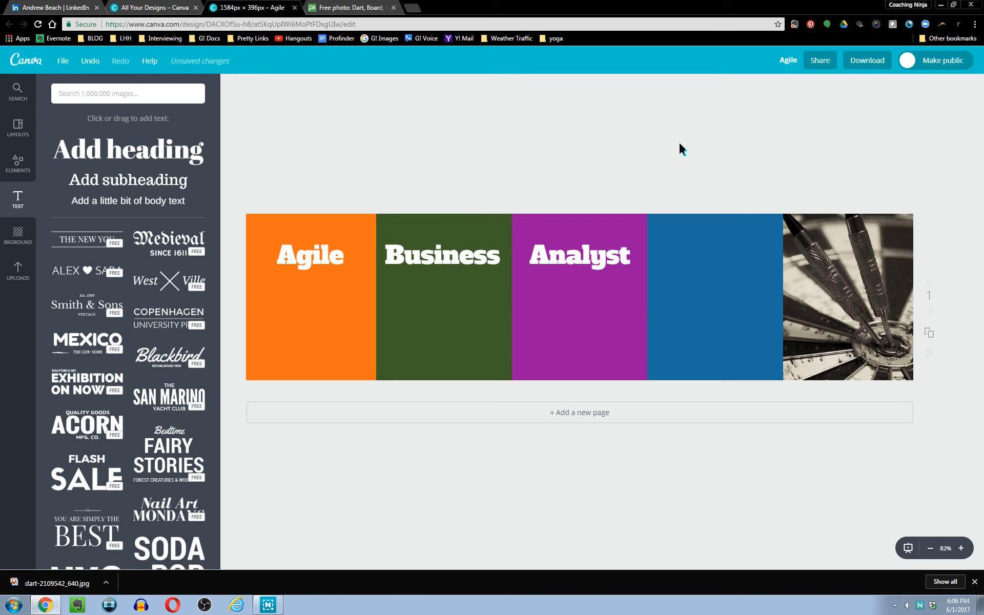
Duplicate the Agile text box and move the copy onto the blue fourth panel.
click(322, 269)
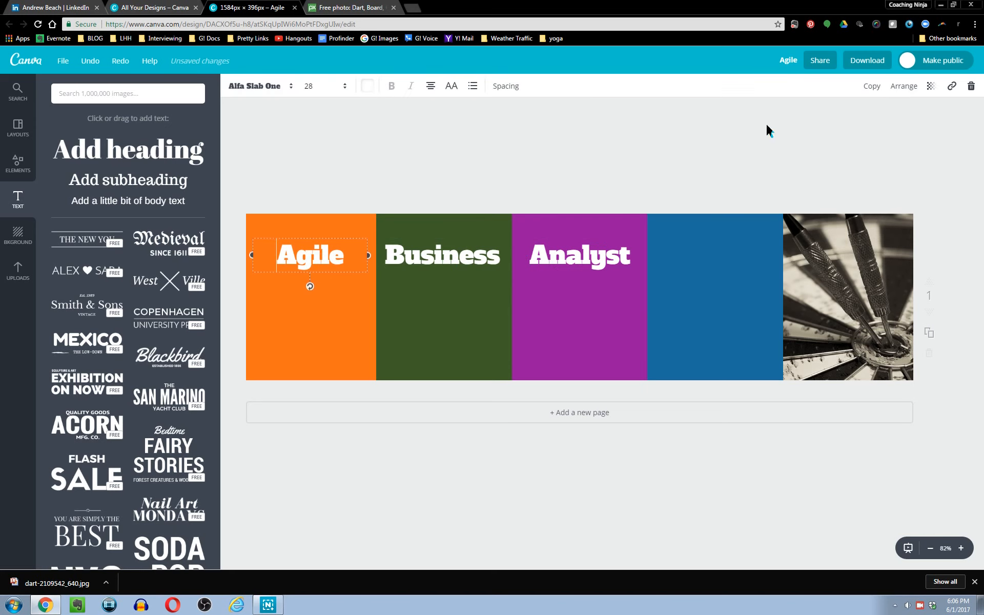
click(874, 95)
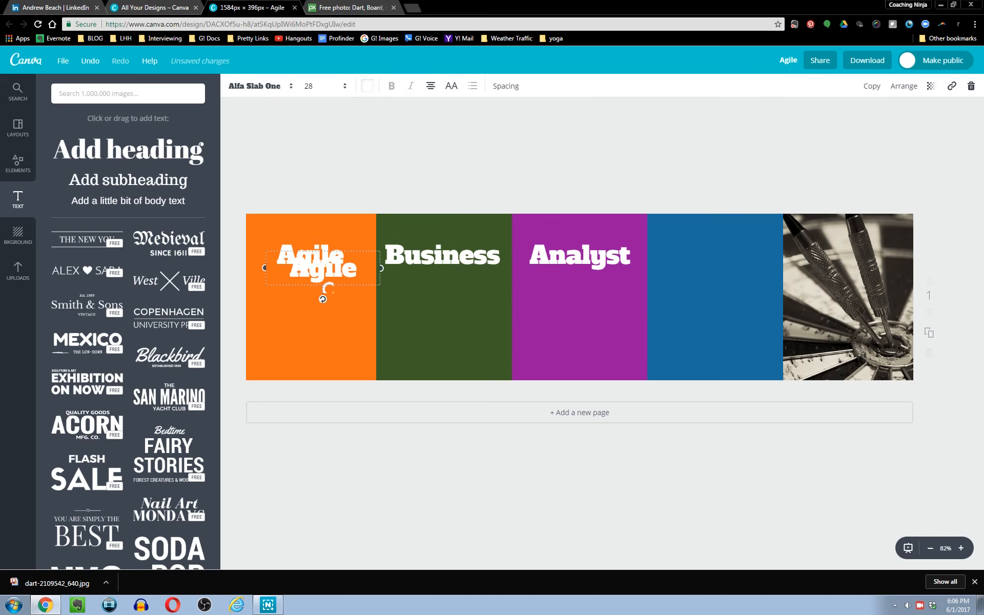
drag(326, 296, 721, 284)
Replace the text on the blue panel with "IT" and "Software" on two lines.
double_click(719, 261)
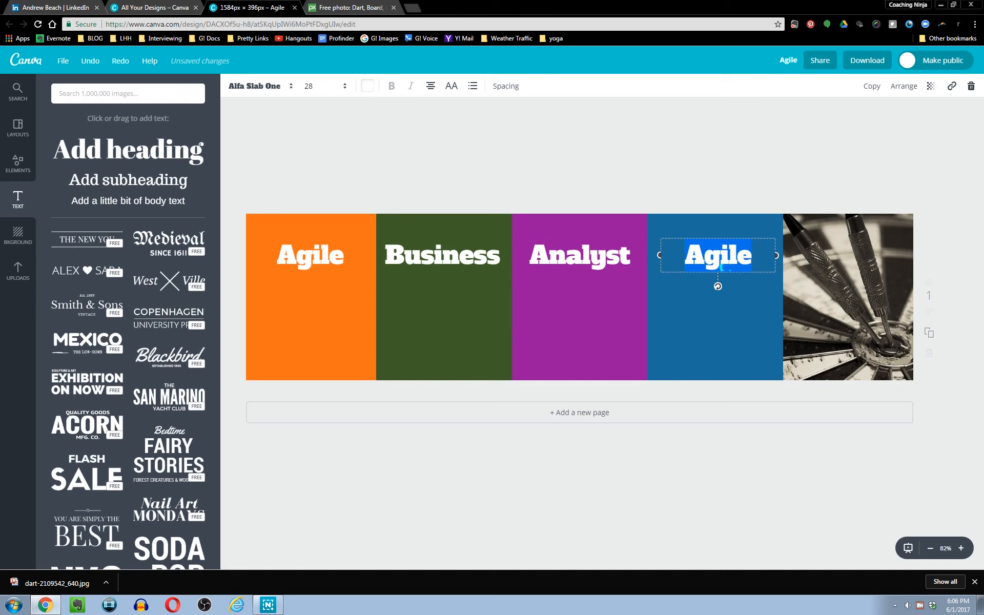
text(IT)
key(Return)
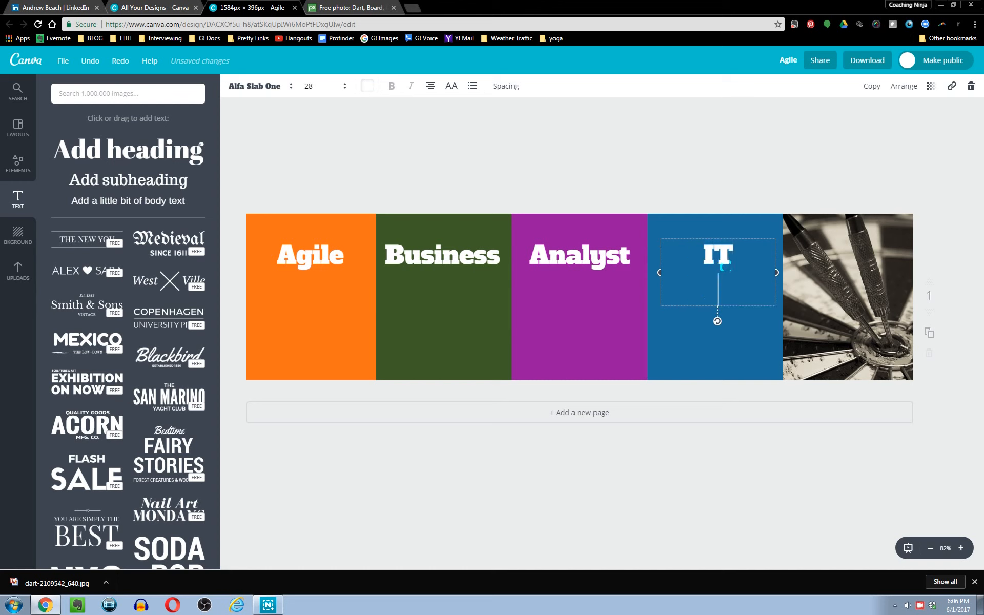
text(Software)
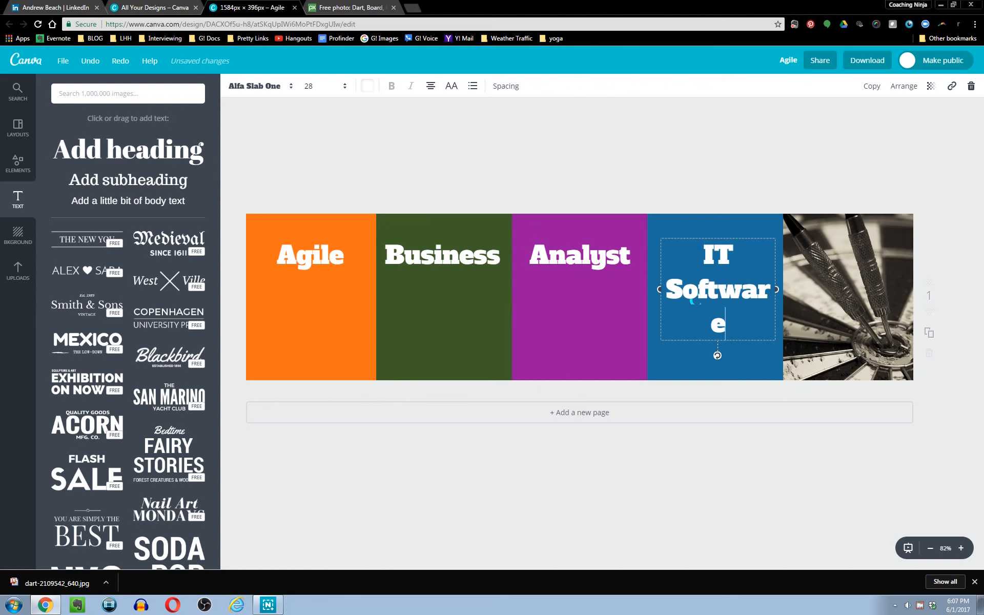
Widen the IT Software text box so that Software fits on one line.
drag(661, 298, 657, 299)
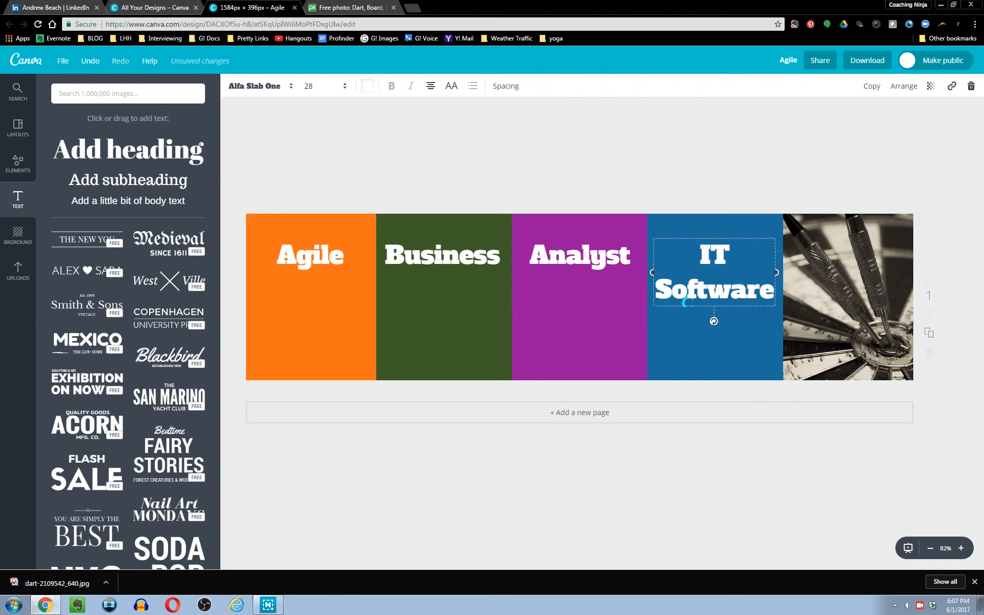
drag(728, 319, 728, 319)
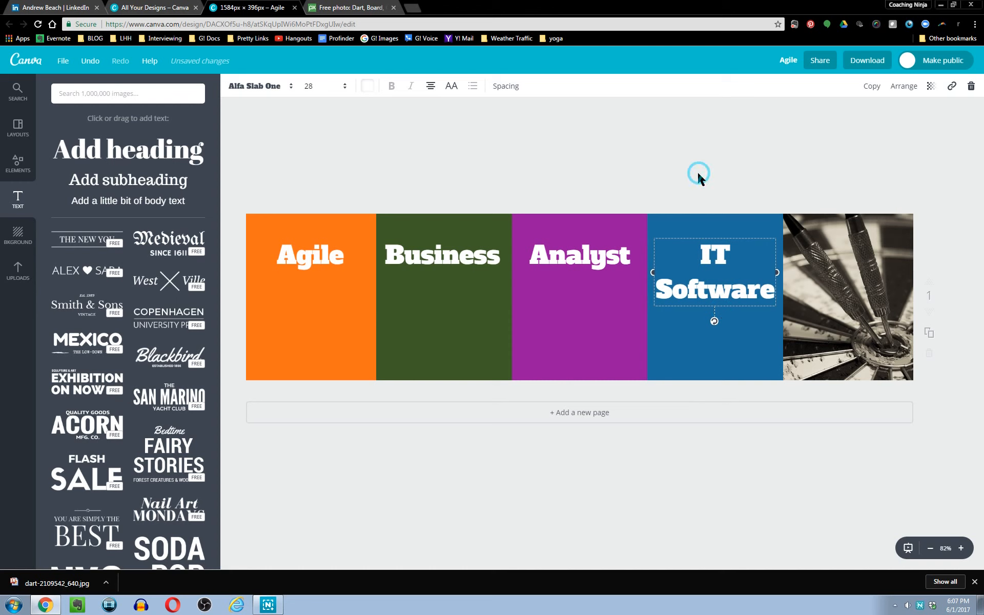
click(516, 175)
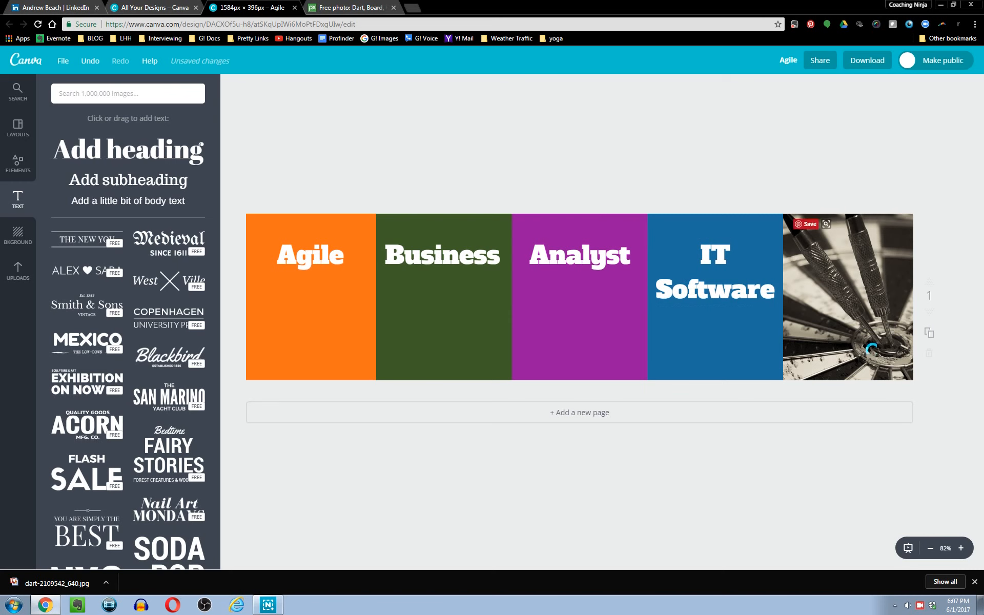
Download the banner design as a JPG file.
click(622, 141)
click(878, 71)
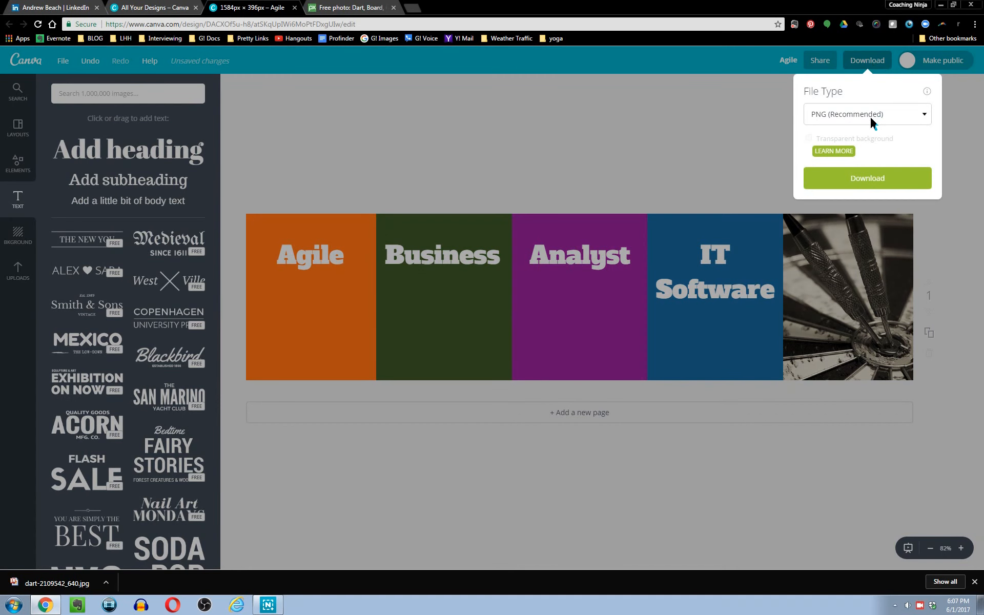
click(870, 116)
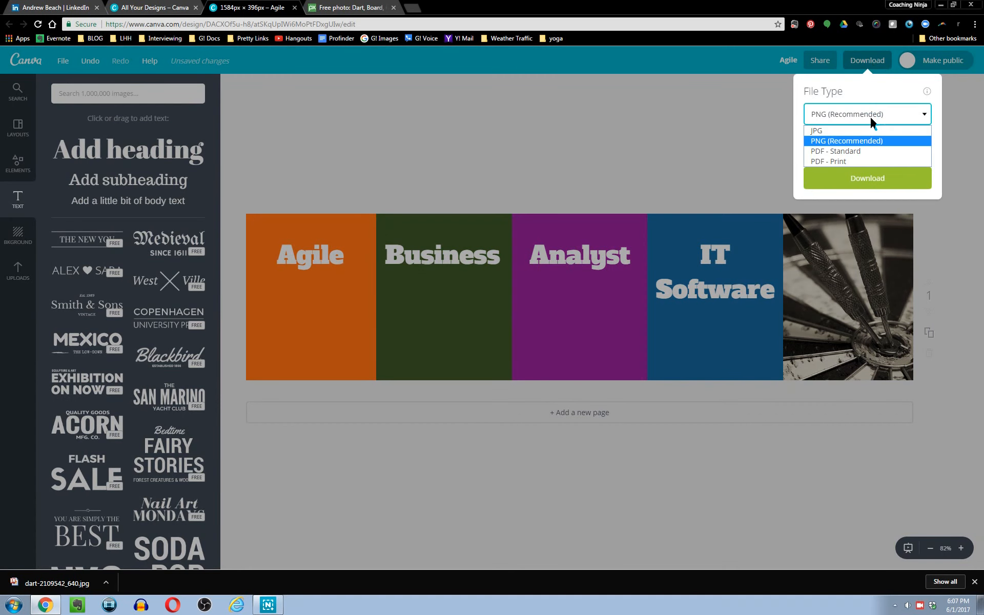
click(832, 131)
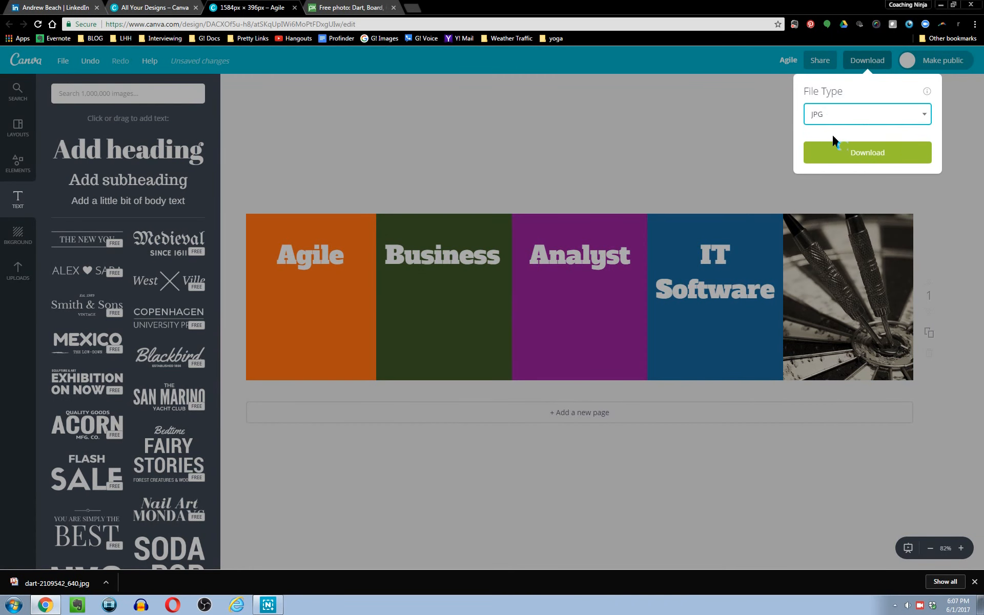
click(878, 153)
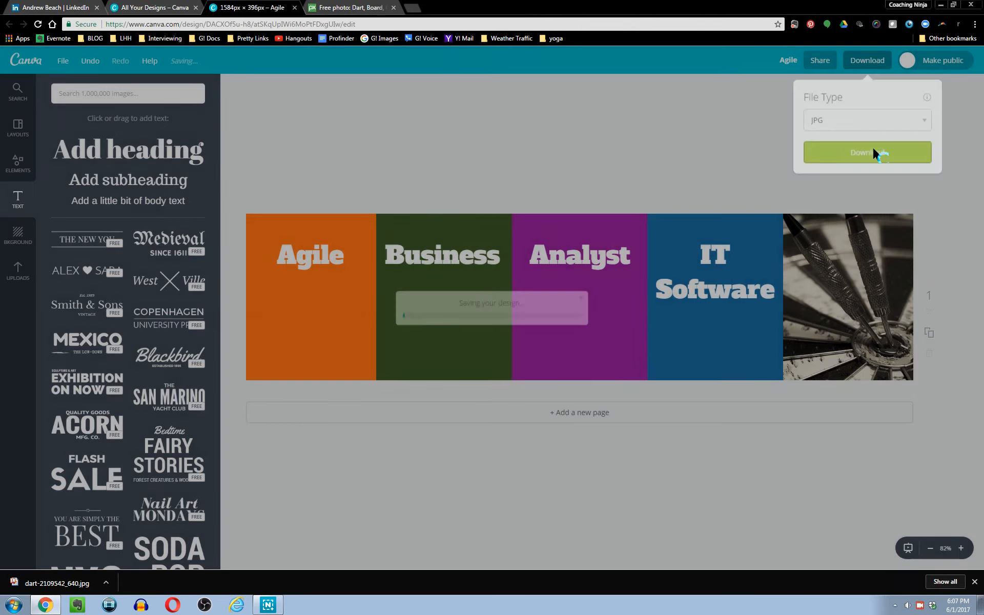